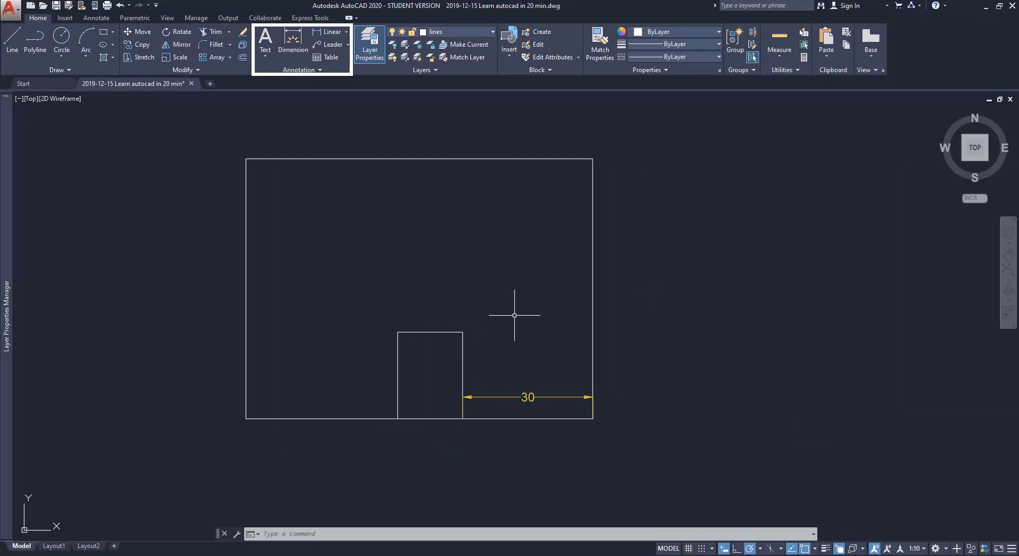
Show the dimension type dropdown in the Annotate tab's Dimensions panel
left_click(97, 20)
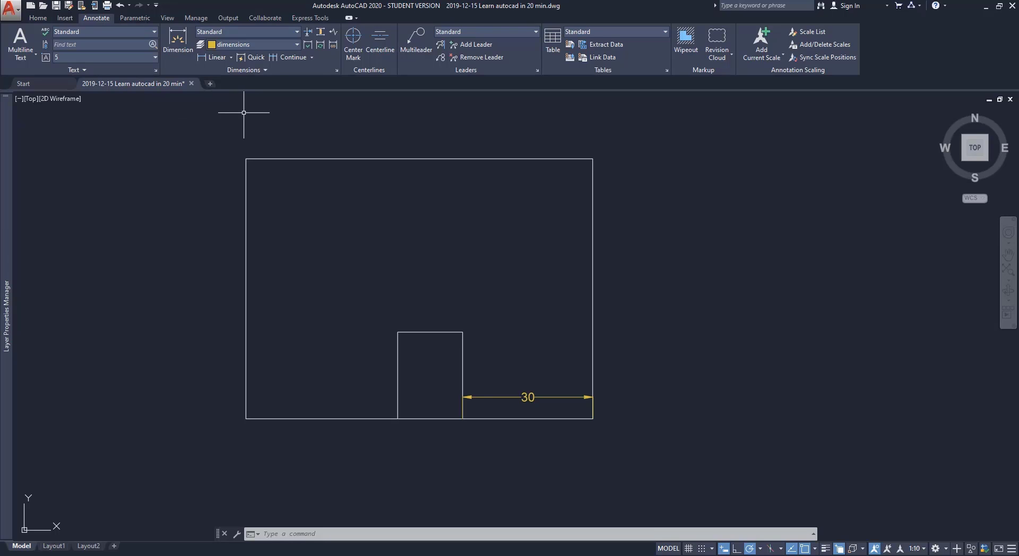
left_click(231, 58)
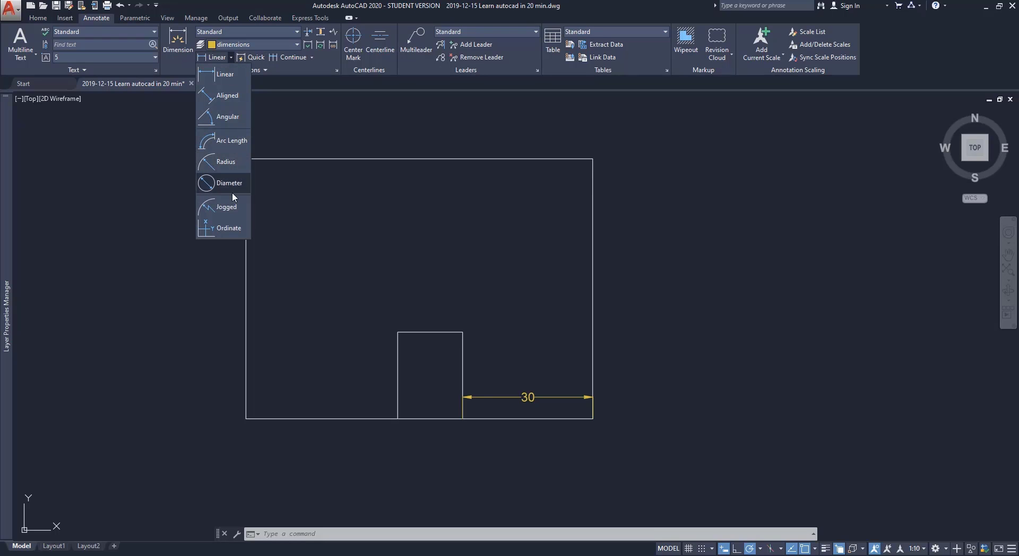
Dimension the large rectangle's top edge corner to corner, placing the 80 dimension above it
left_click(225, 74)
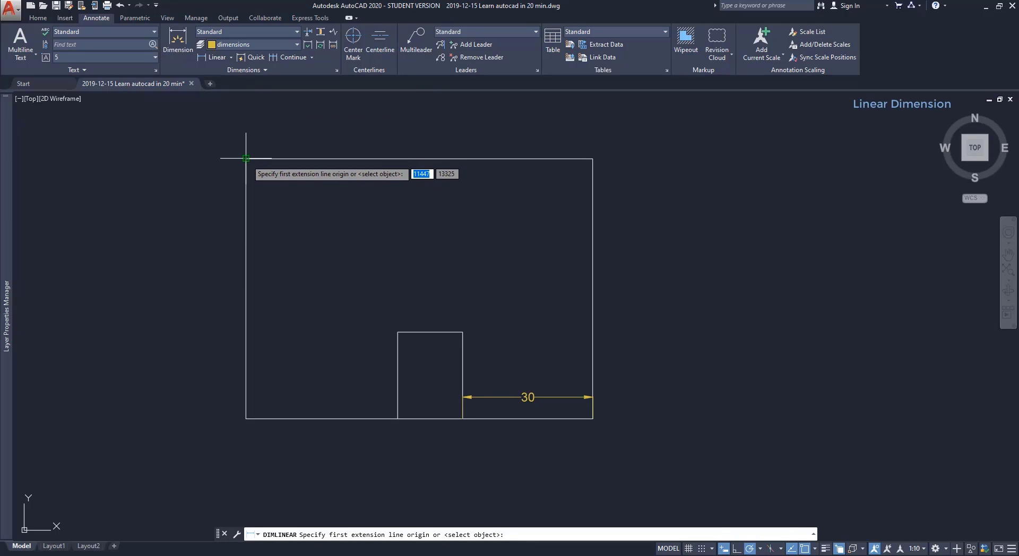
left_click(246, 158)
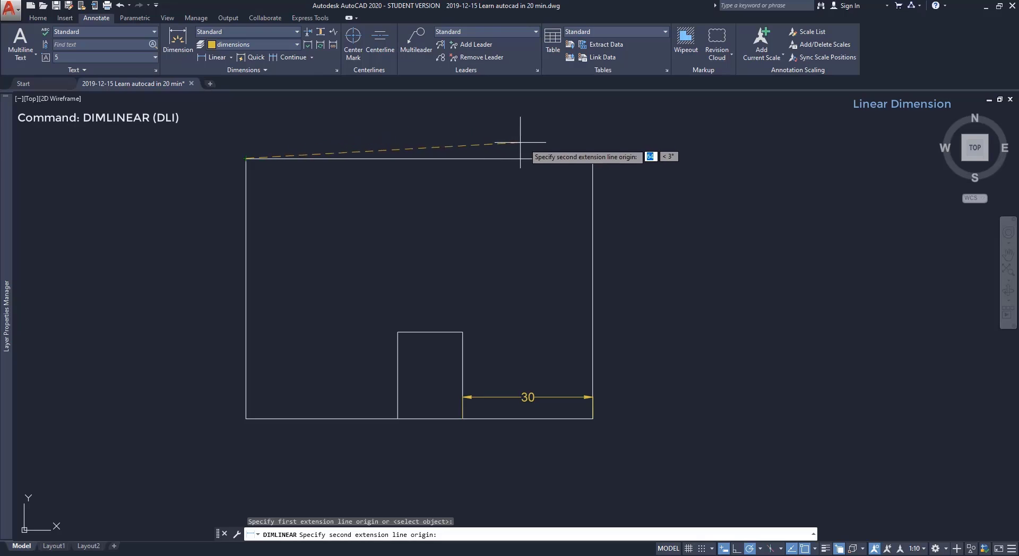
left_click(593, 158)
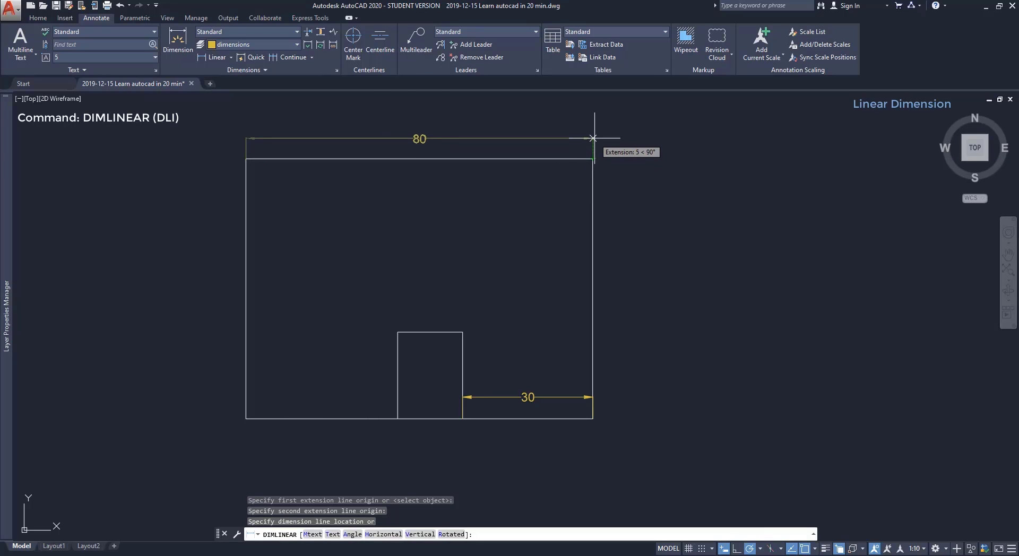
left_click(594, 140)
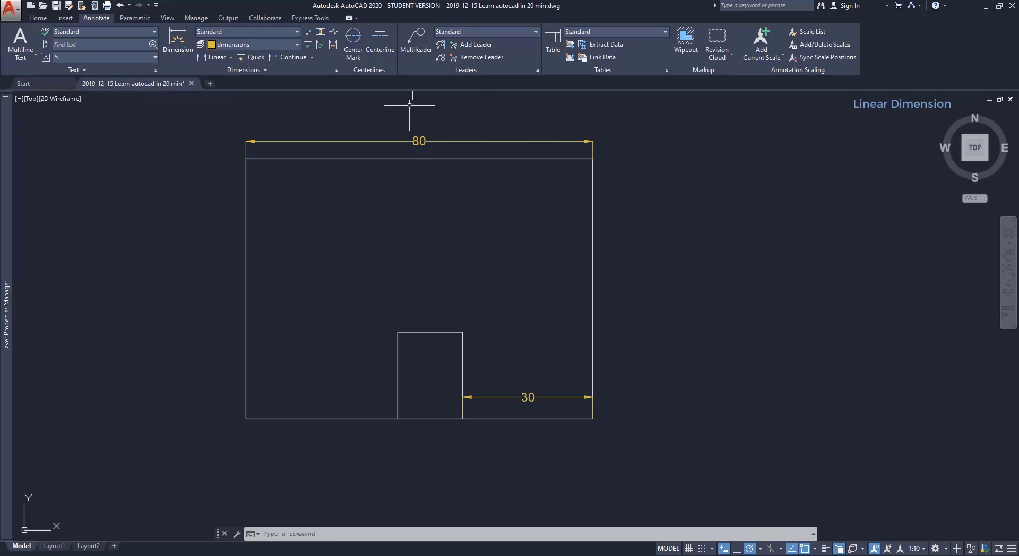
Open the Standard dimension style for editing, review its Text settings, and close the style manager
left_click(337, 70)
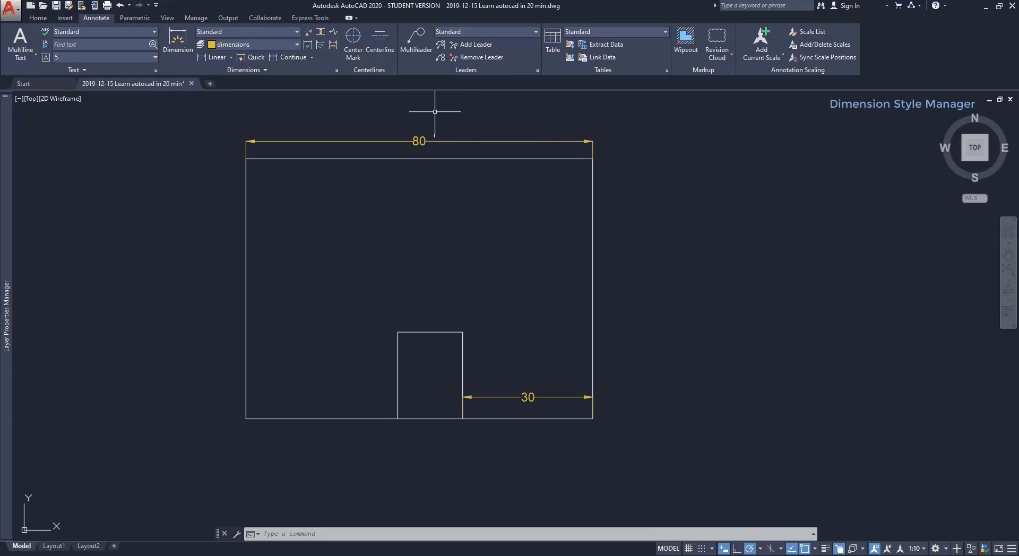
left_click(336, 71)
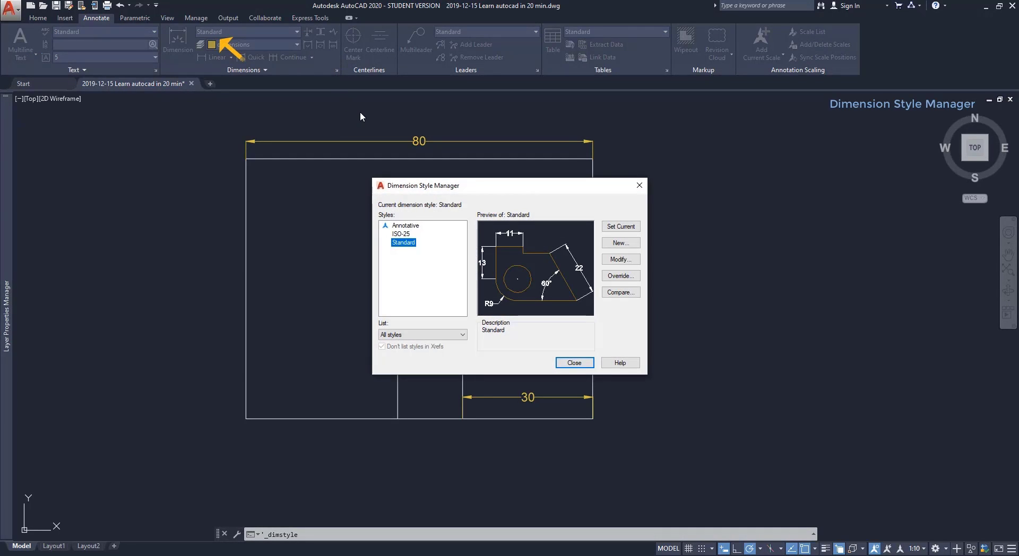
left_click(621, 259)
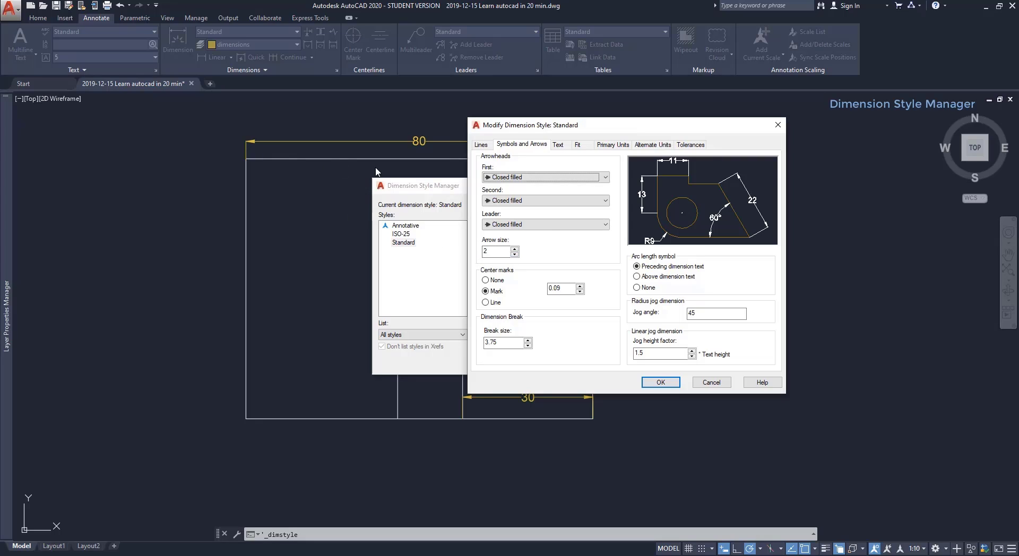
left_click(558, 145)
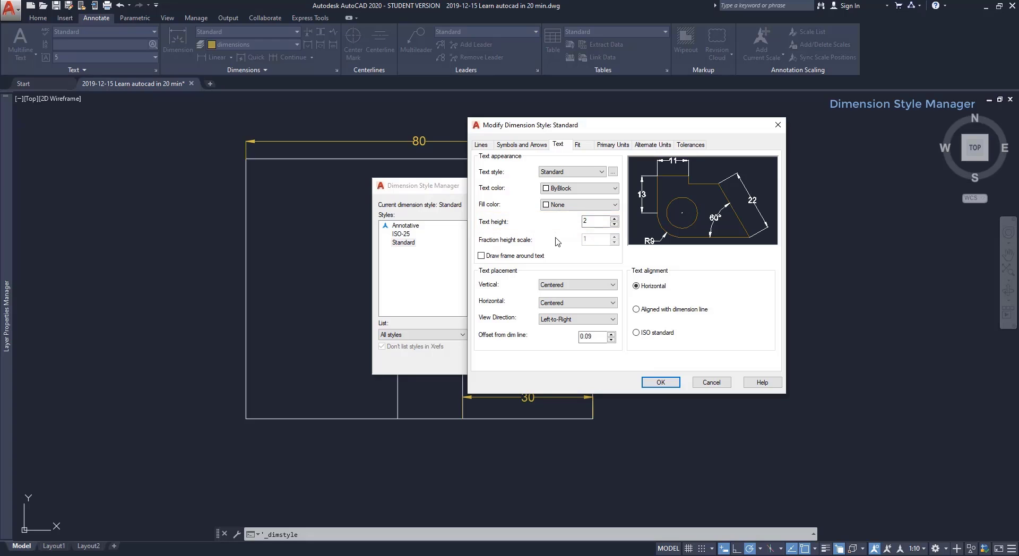
left_click(660, 382)
left_click(582, 365)
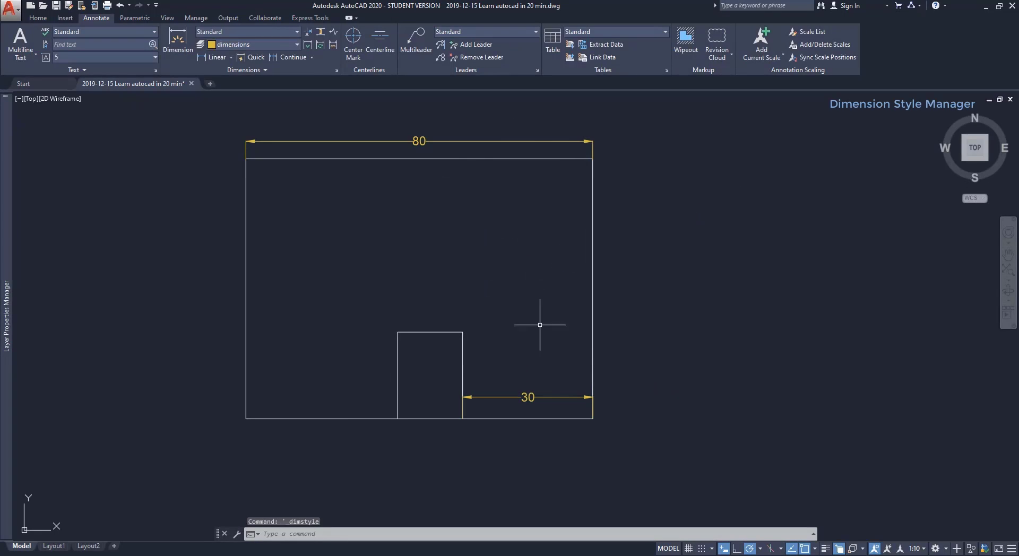
Start another linear dimension with DLI, picking two points near the 80 dimension
scroll(403, 129, "up", 4)
type("dli")
key("Return")
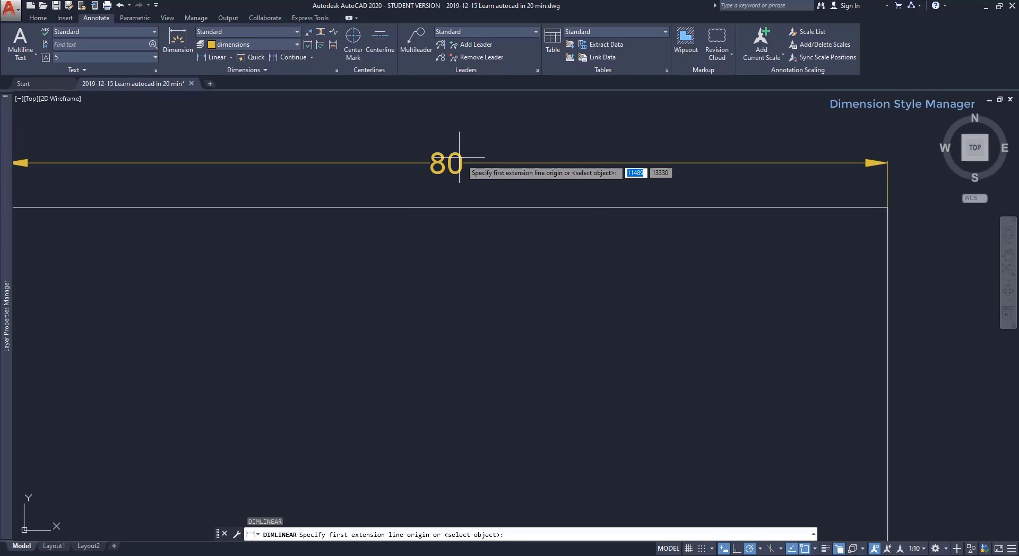
left_click(463, 173)
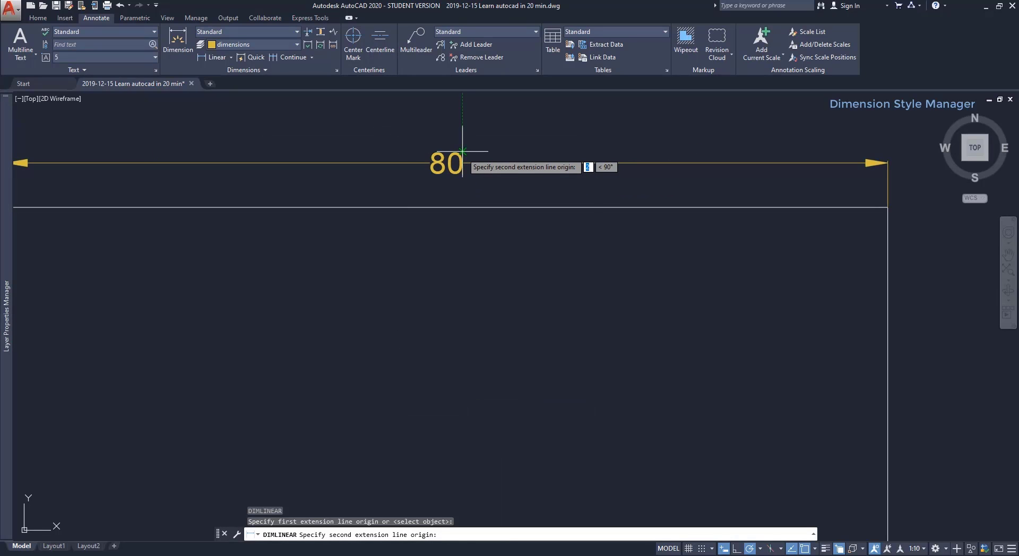
left_click(462, 151)
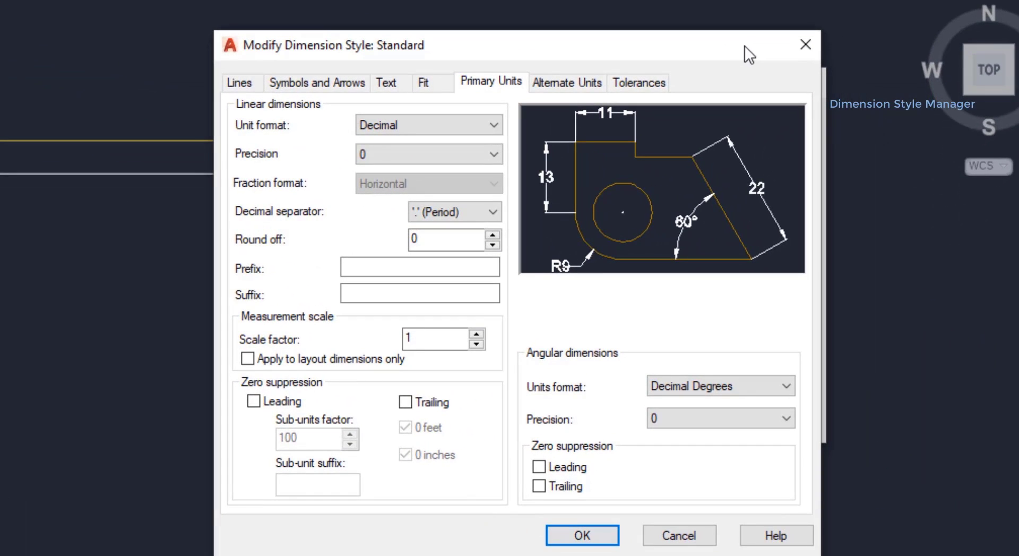
Keep Decimal units, set precision to 0.00 and add suffix 'm' to the Standard style
left_click(493, 128)
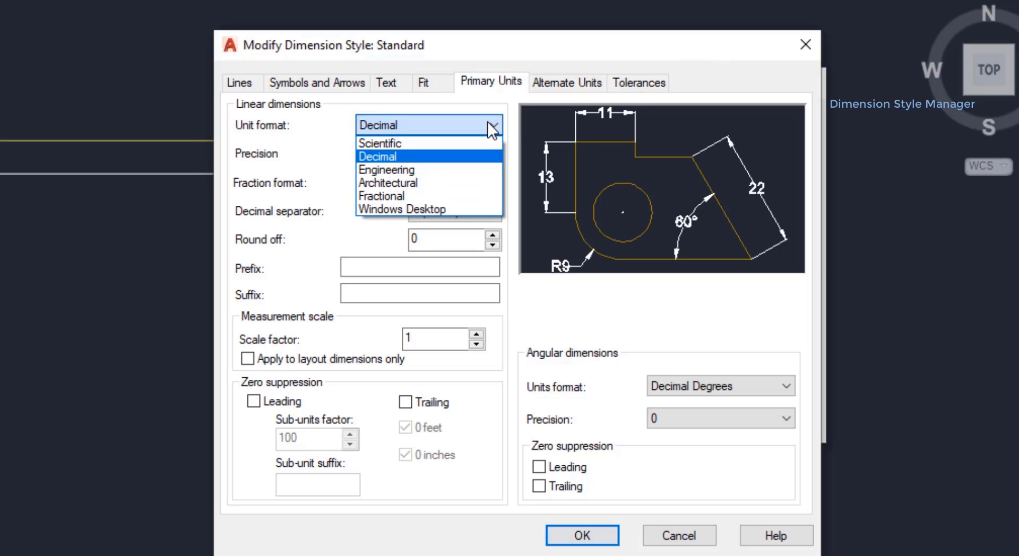
left_click(489, 128)
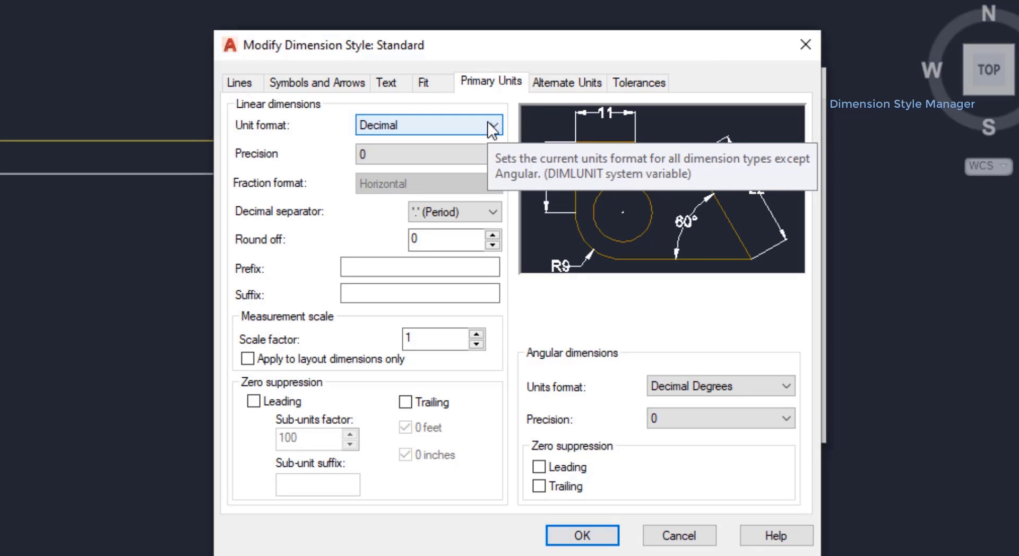
left_click(494, 157)
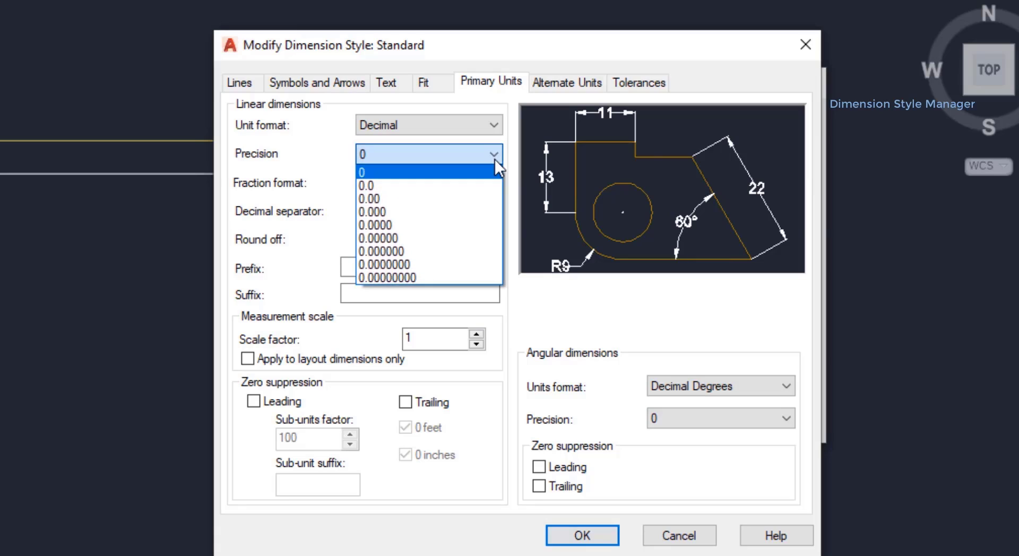
left_click(475, 198)
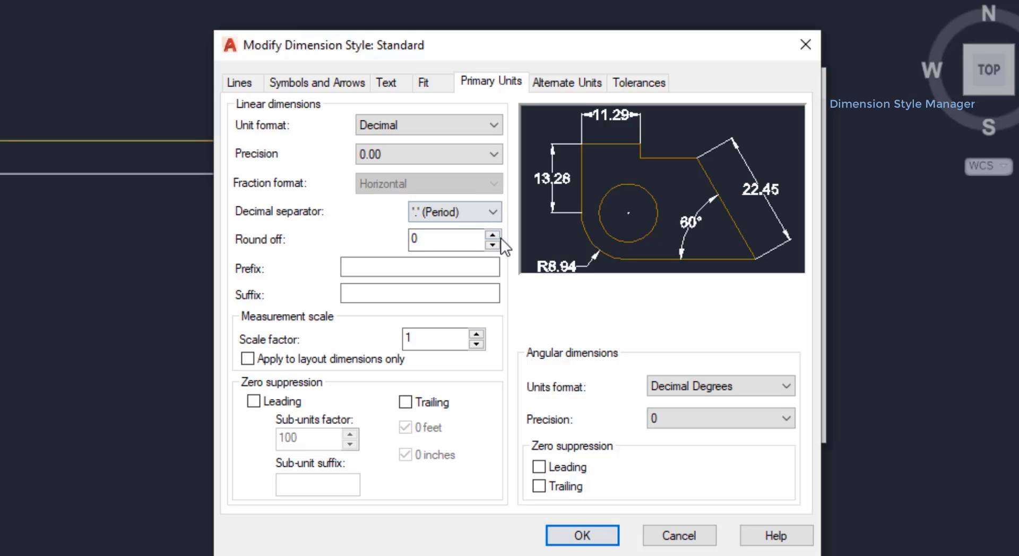
left_click(464, 293)
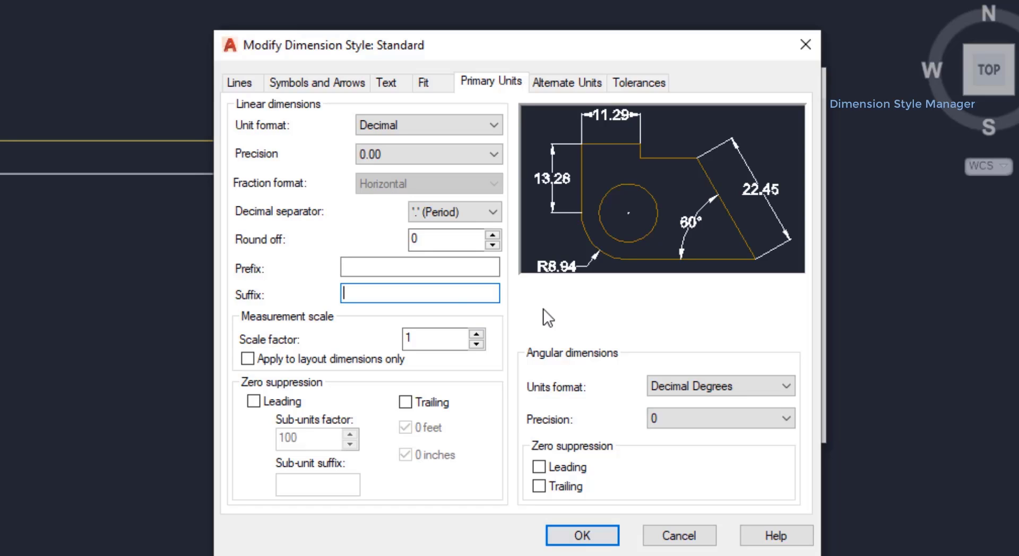
type("m")
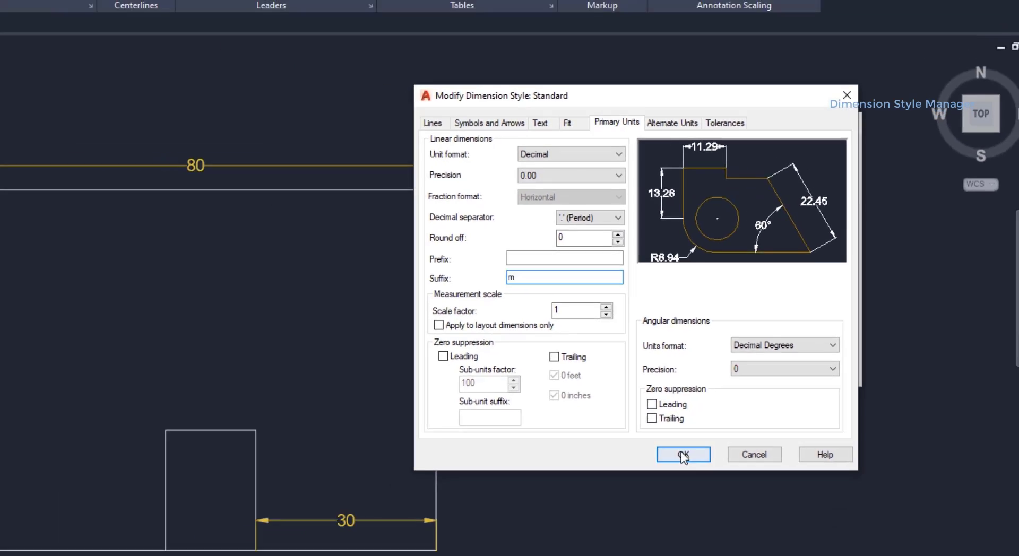
left_click(683, 455)
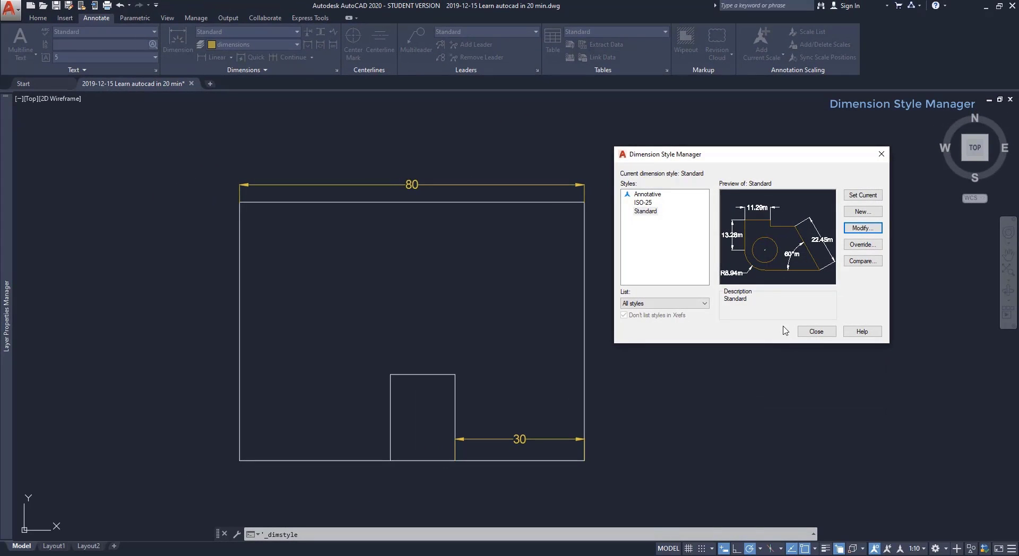
left_click(816, 332)
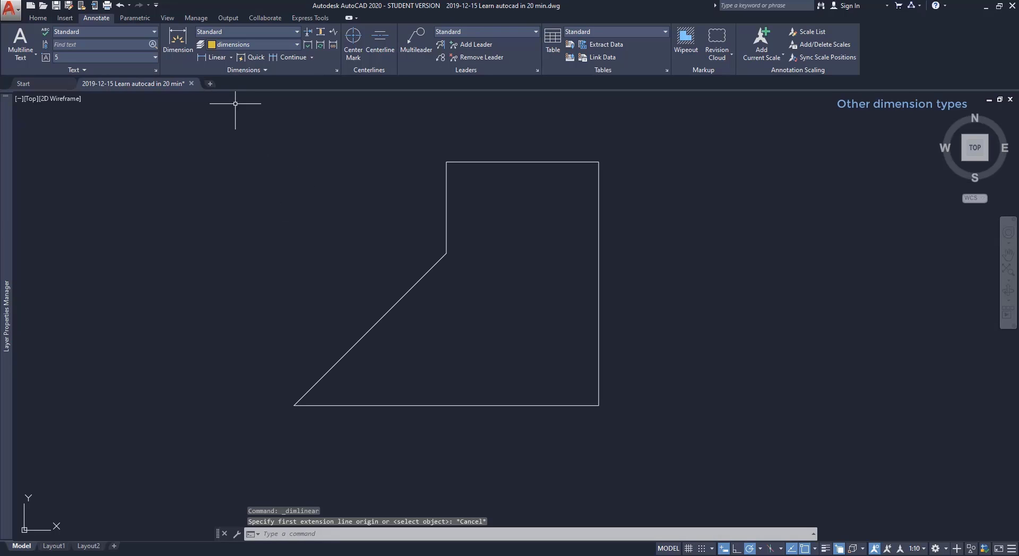
Dimension from the lower-left corner to the step corner to measure the diagonal's 50 horizontal run
left_click(215, 57)
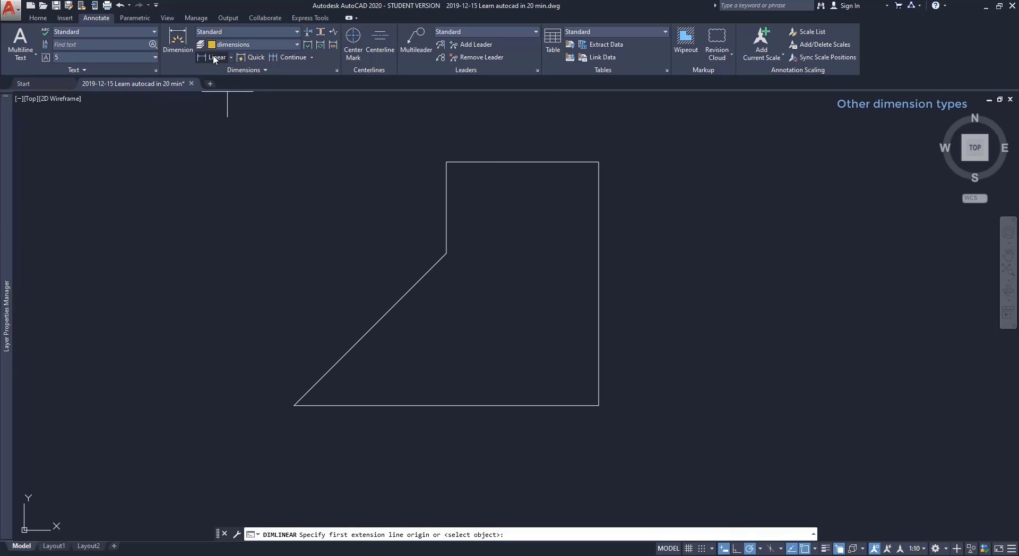
left_click(297, 400)
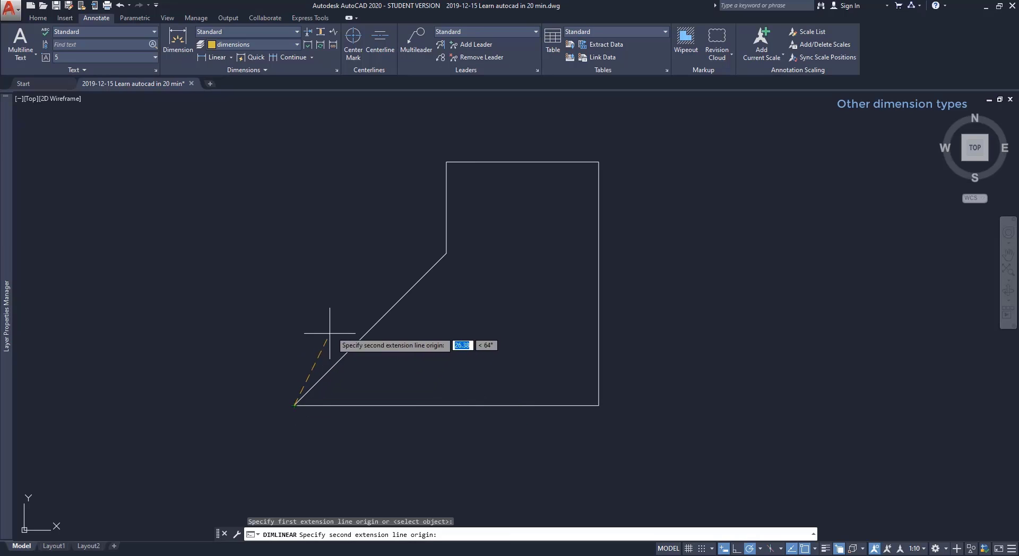
left_click(447, 253)
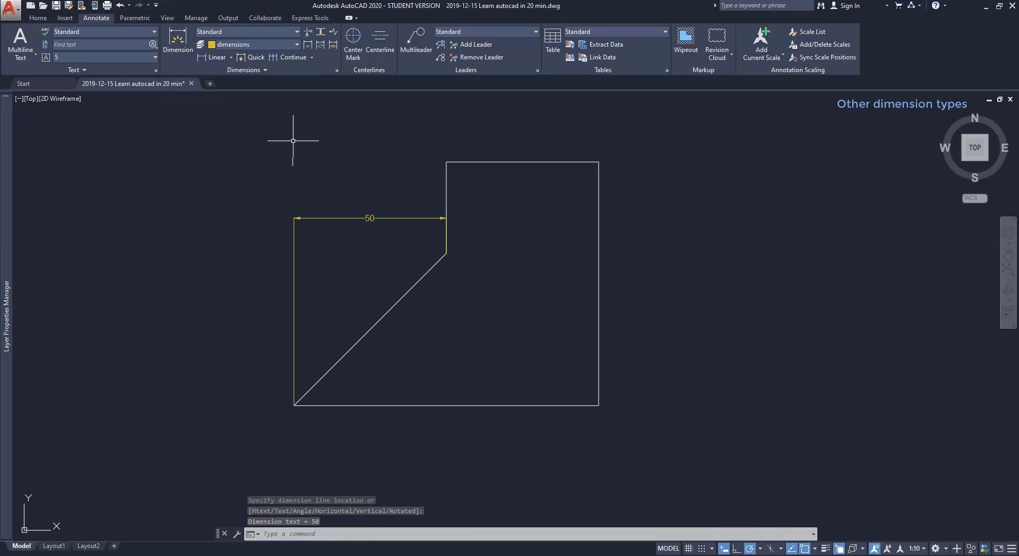
Add a 71 aligned dimension along the diagonal edge from the lower-left corner
left_click(231, 57)
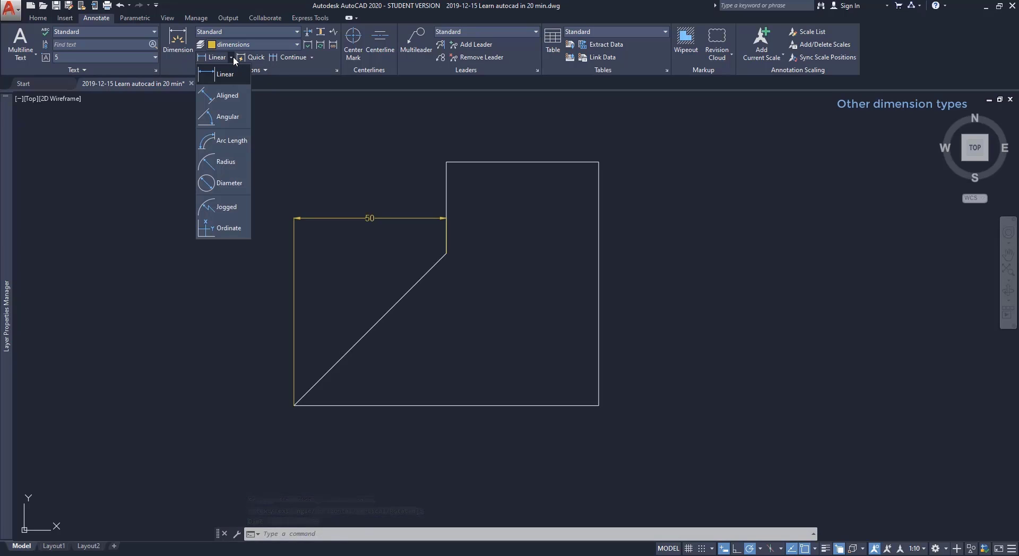
left_click(228, 96)
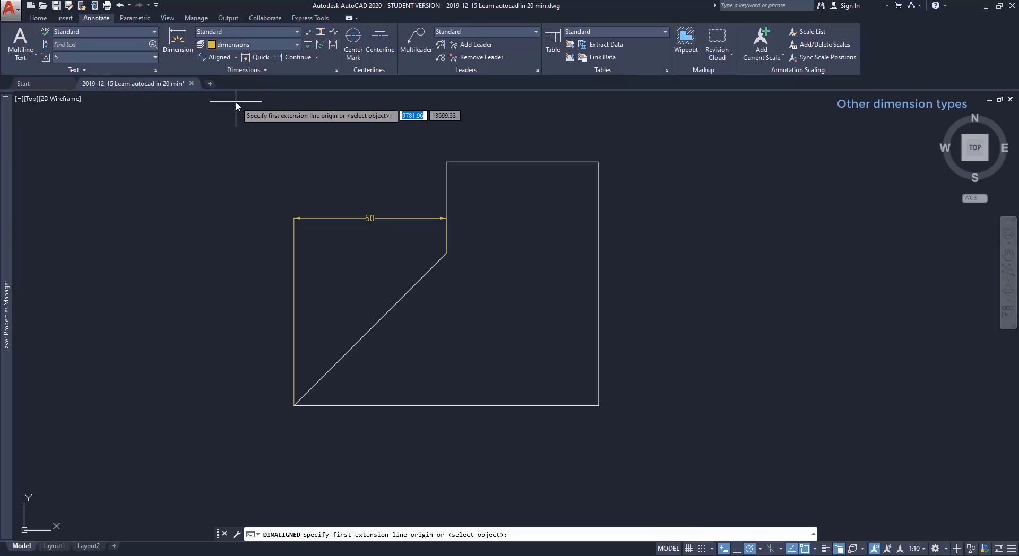
left_click(294, 404)
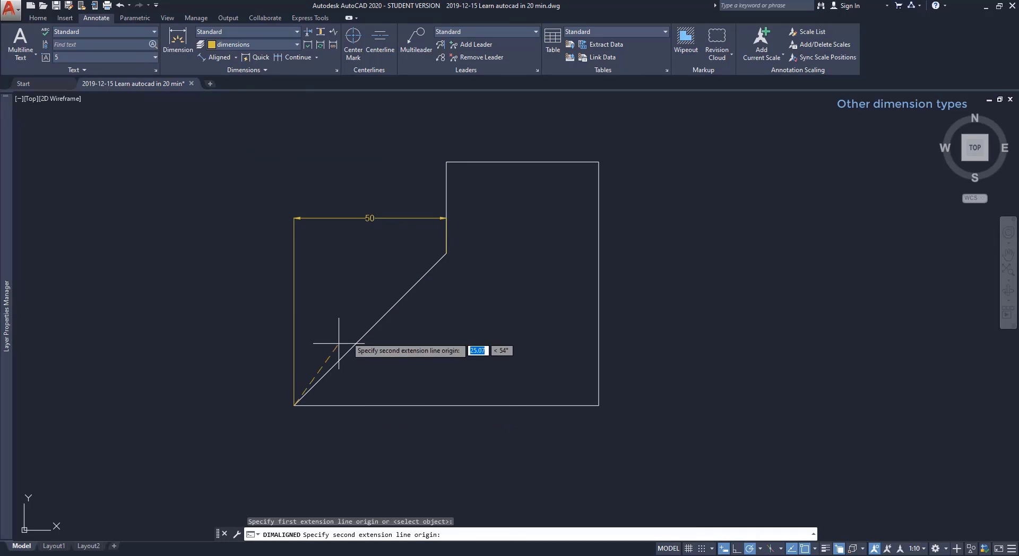
left_click(444, 252)
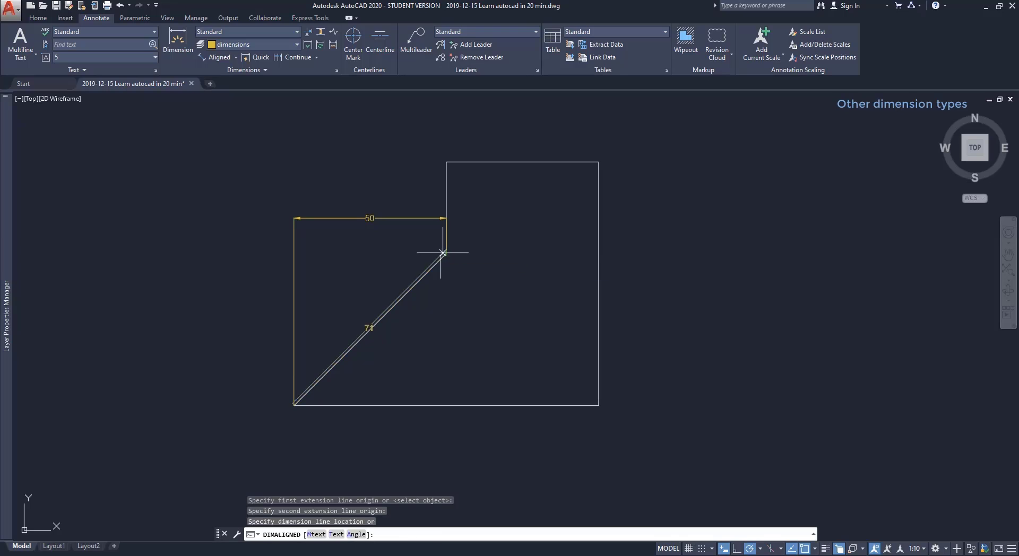
left_click(412, 253)
Erase both the horizontal 50 and the aligned 71 dimensions
left_click(395, 218)
key("Delete")
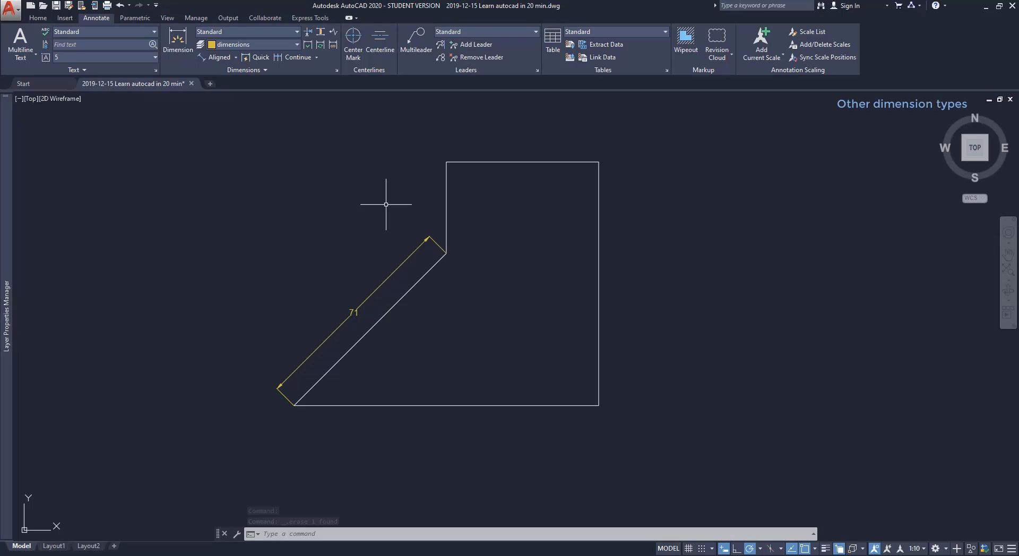
left_click(392, 274)
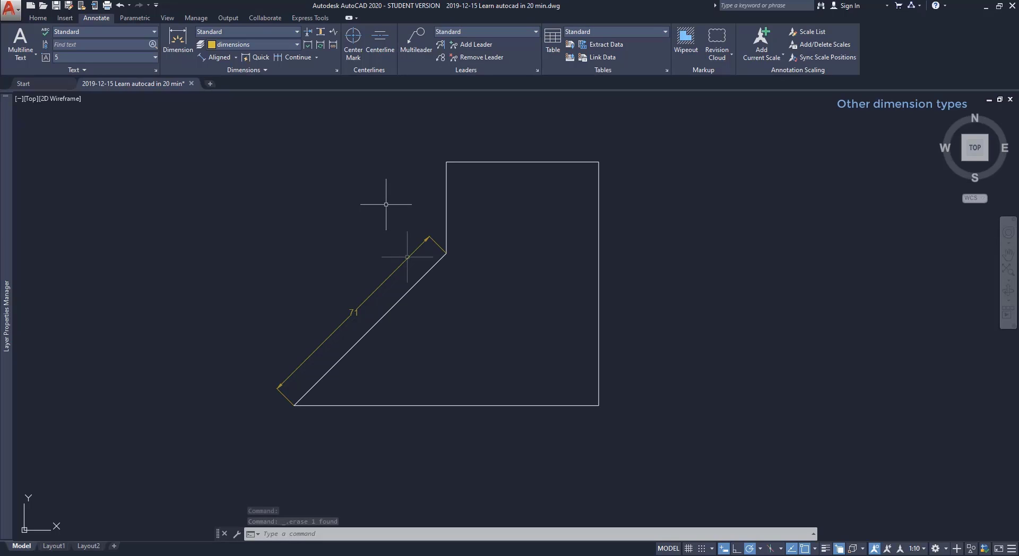
key("Delete")
left_click(236, 57)
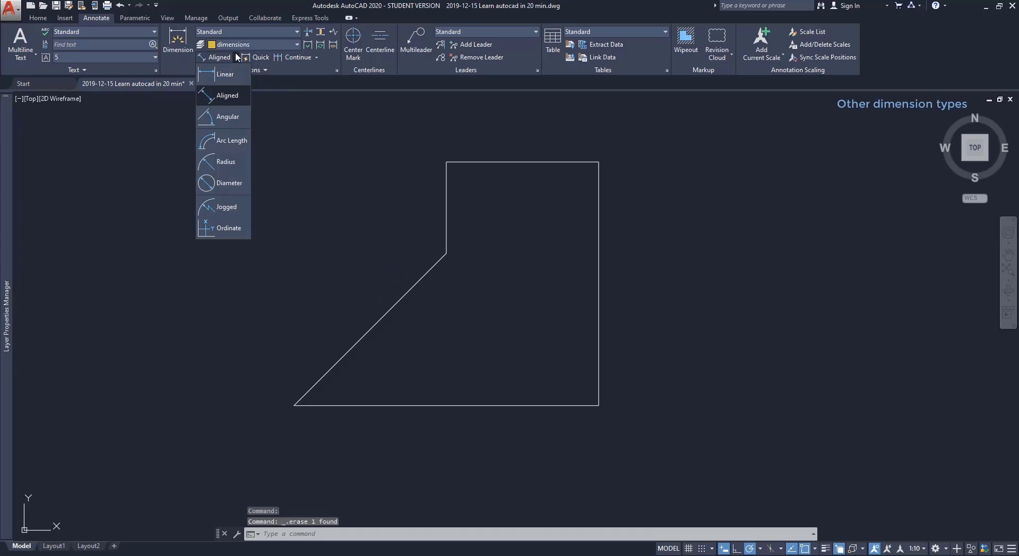
Add a 45° angular dimension between the diagonal and bottom edges at their corner
left_click(236, 117)
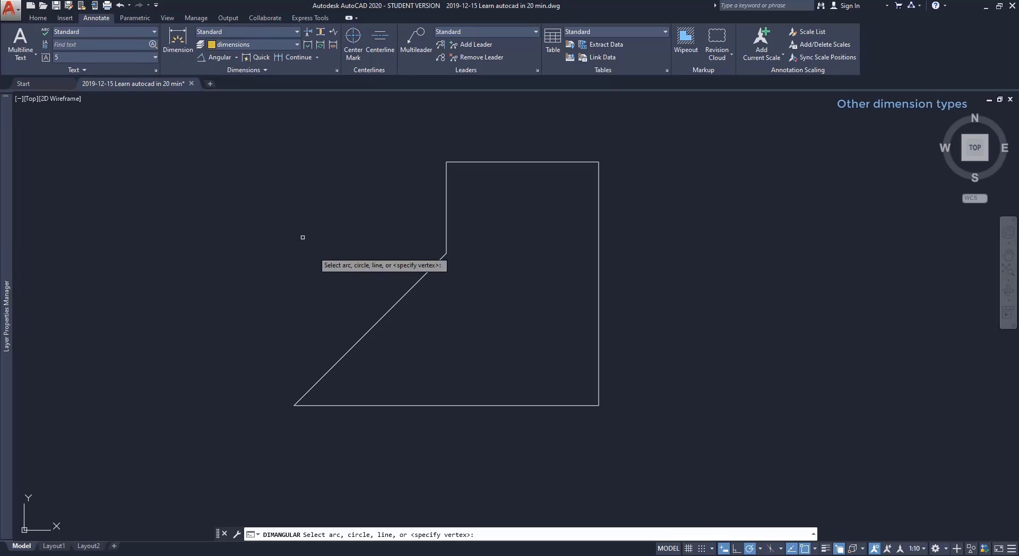
left_click(371, 326)
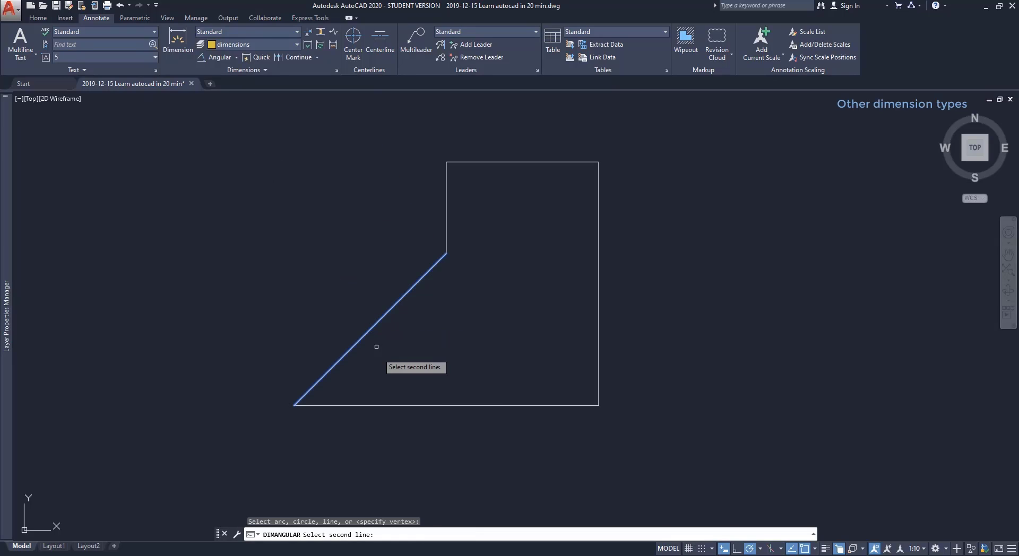
left_click(385, 405)
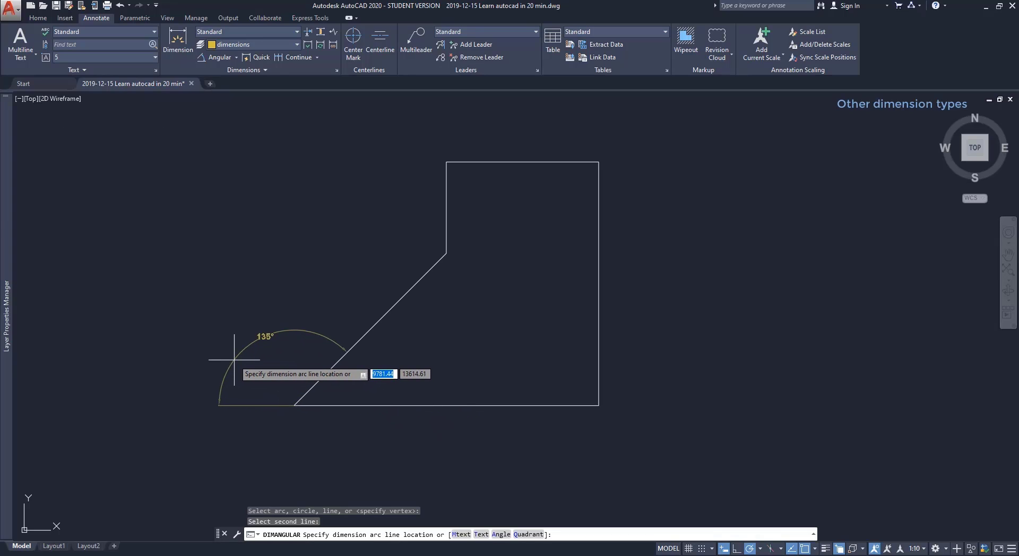
left_click(331, 390)
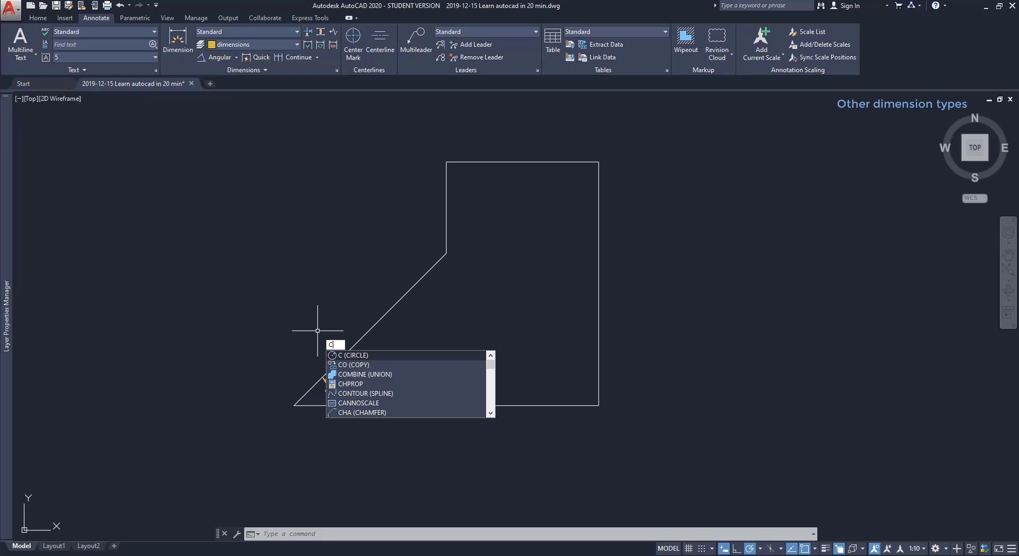
key("Return")
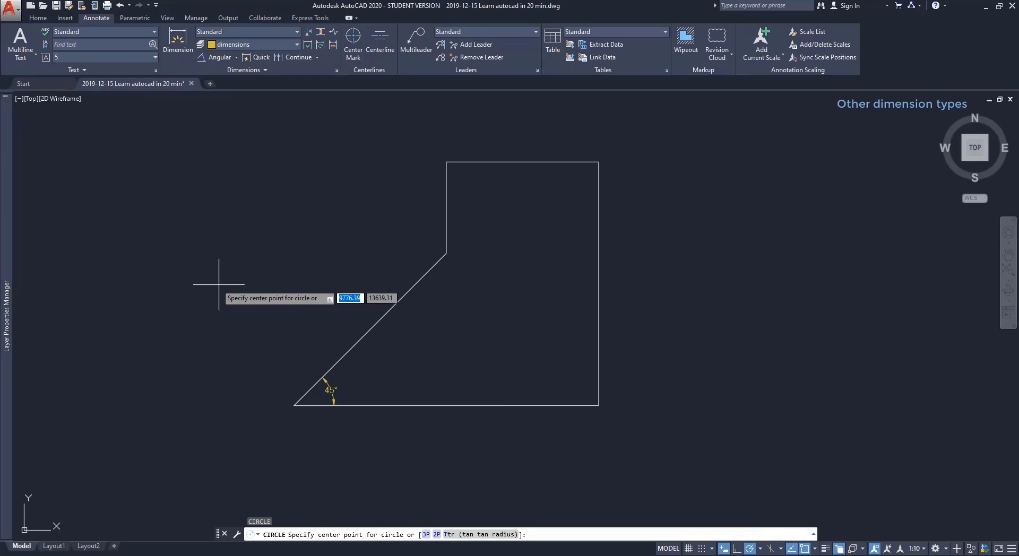
Draw a circle left of the shape and label it with an R12 radius dimension
left_click(203, 278)
left_click(240, 279)
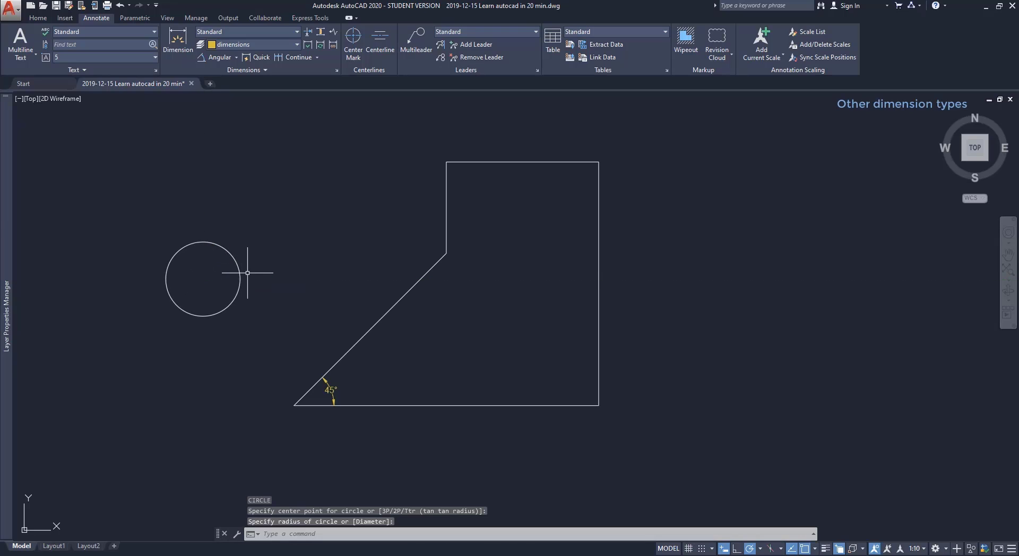
left_click(236, 58)
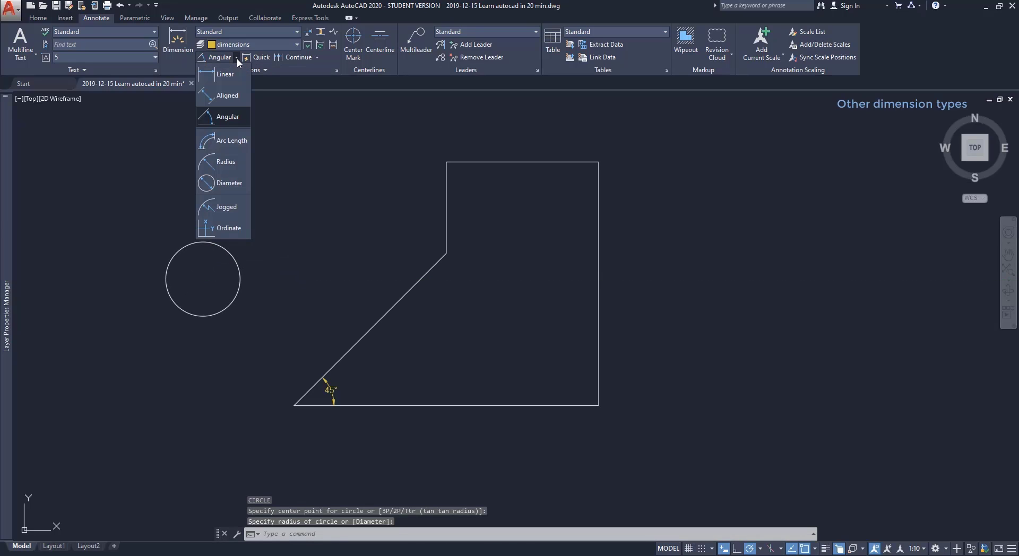
left_click(226, 162)
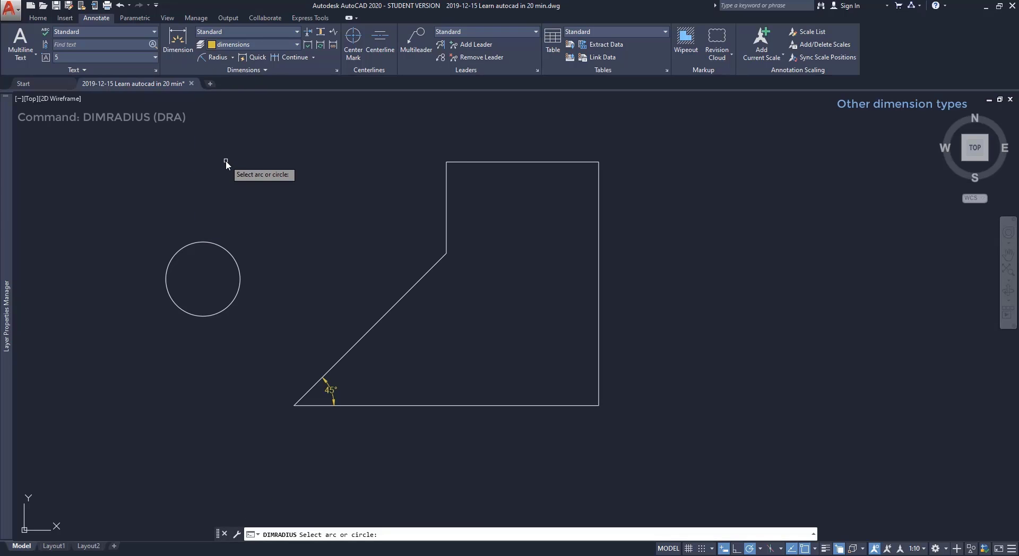
left_click(229, 253)
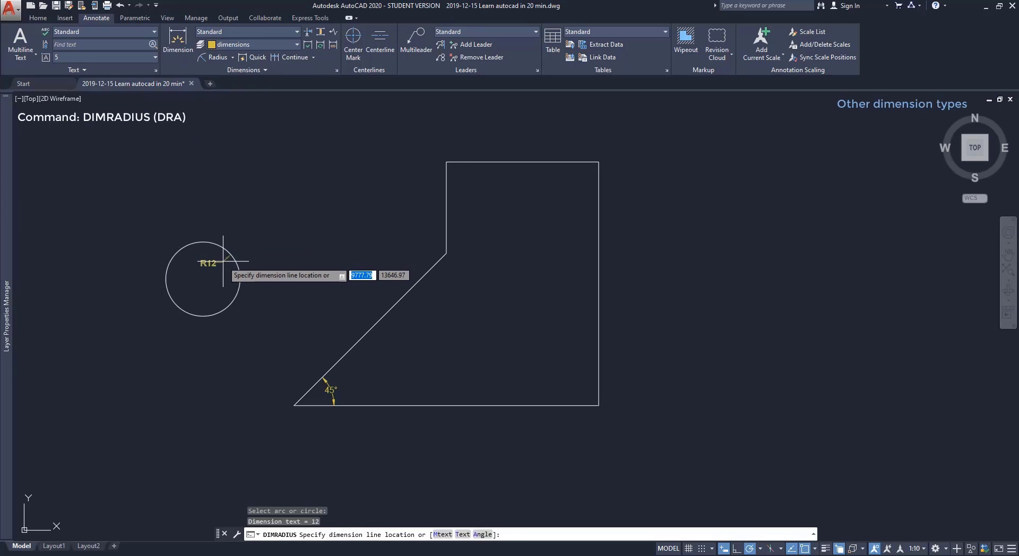
left_click(229, 255)
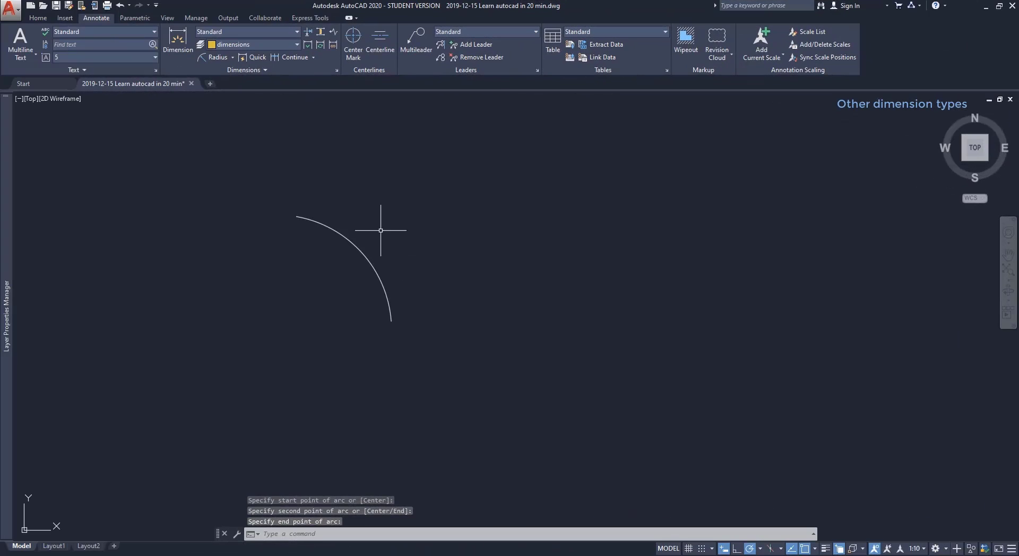
Add a 50 arc-length dimension to the arc, placed beside it
left_click(231, 59)
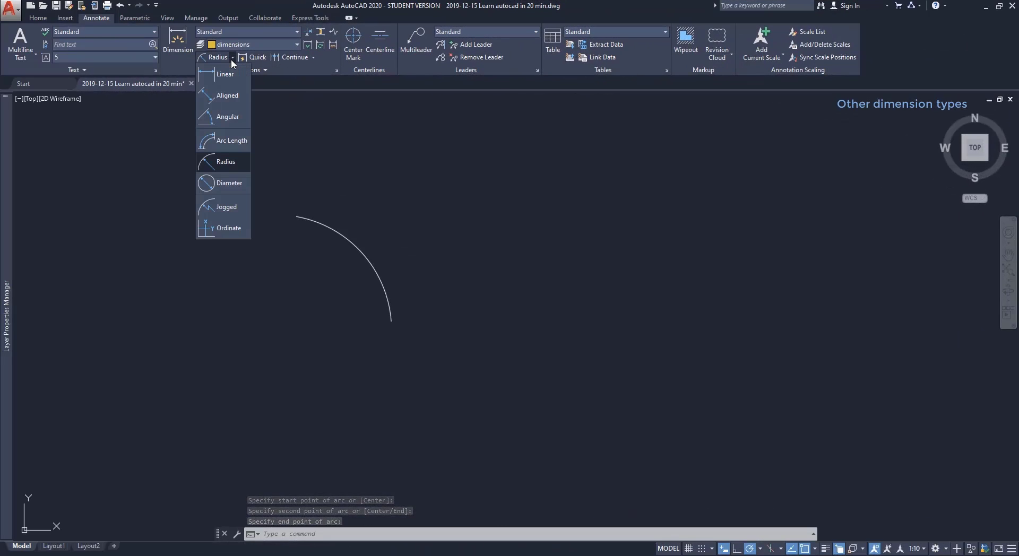
left_click(244, 146)
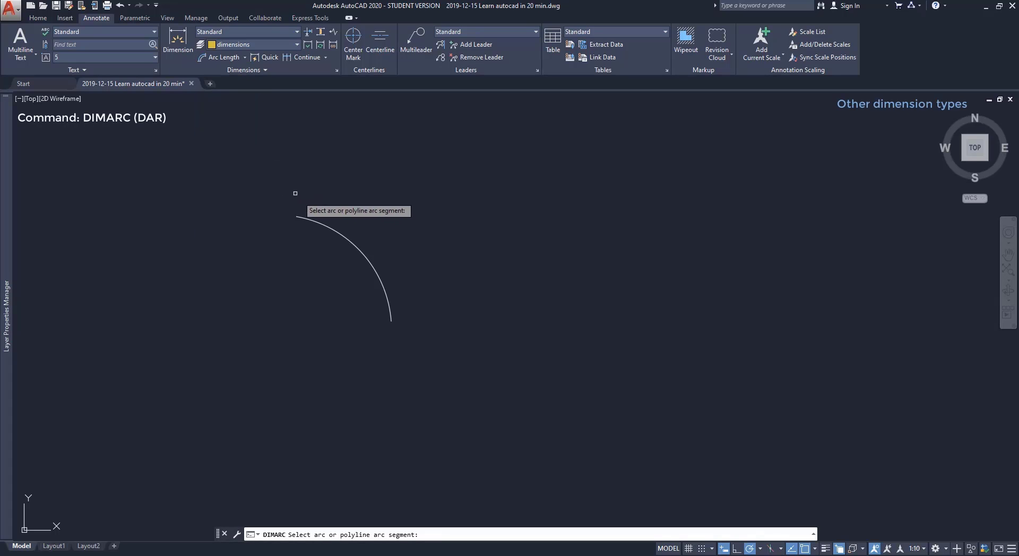
left_click(297, 218)
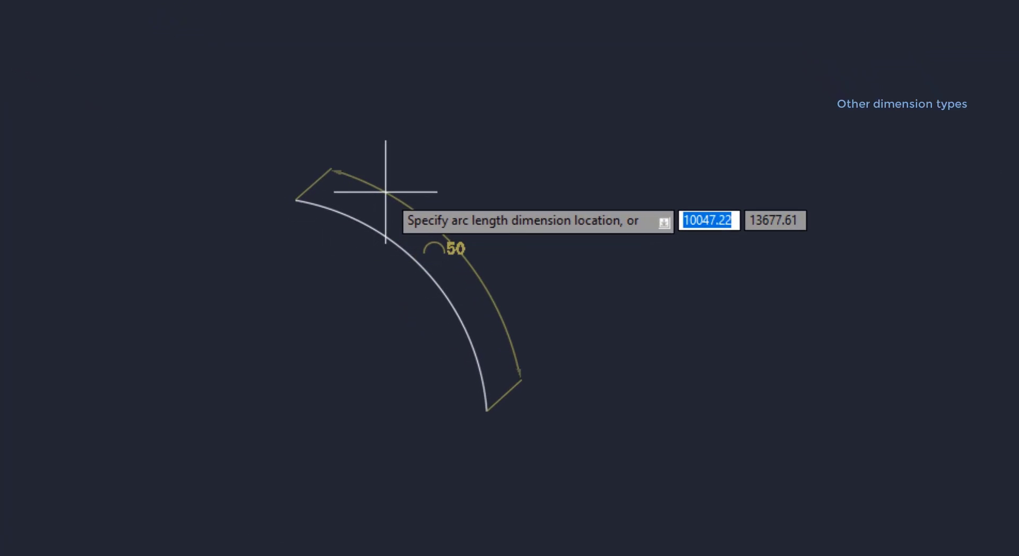
left_click(385, 192)
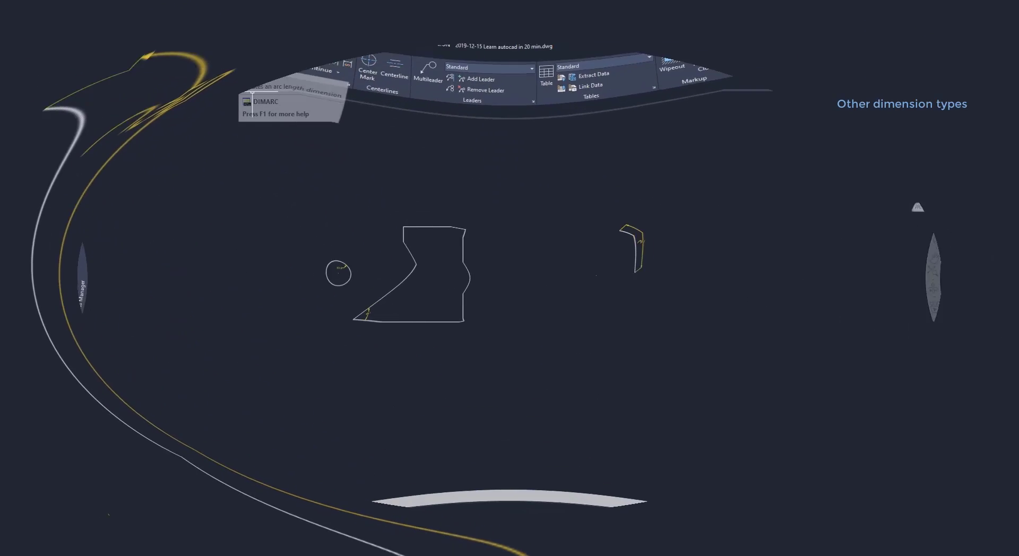
Try picking the circle for an arc-length dimension, then cancel with Esc
left_click(223, 57)
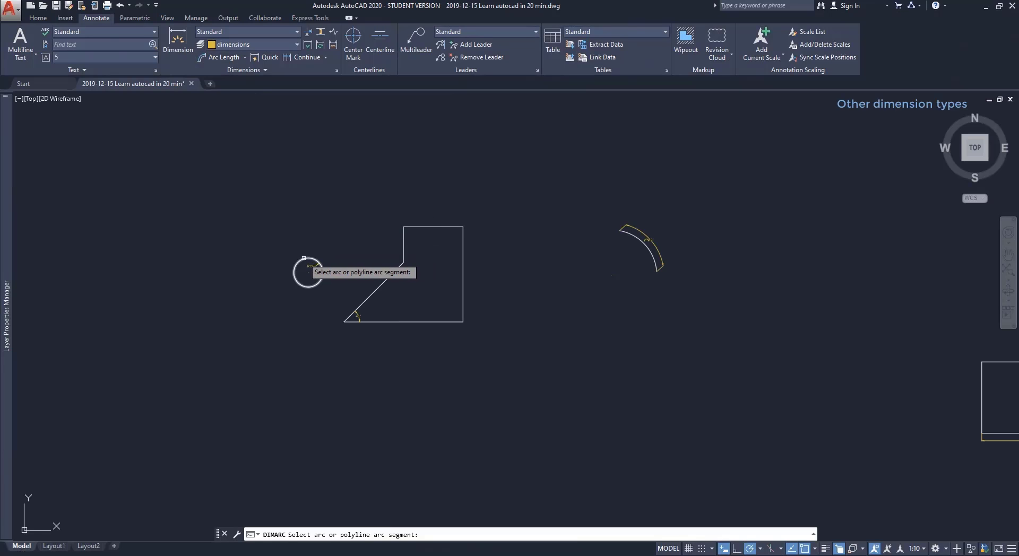
left_click(303, 256)
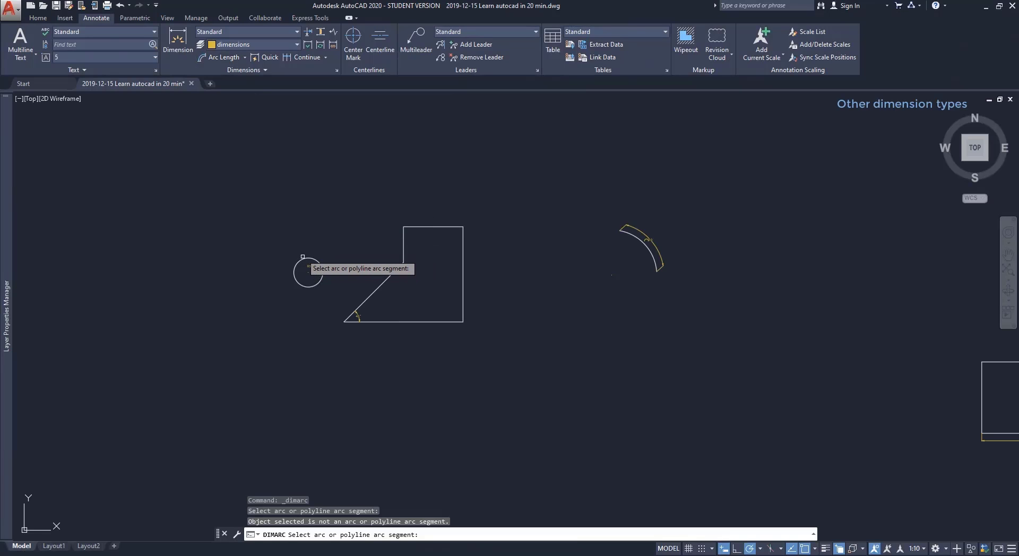
left_click(302, 258)
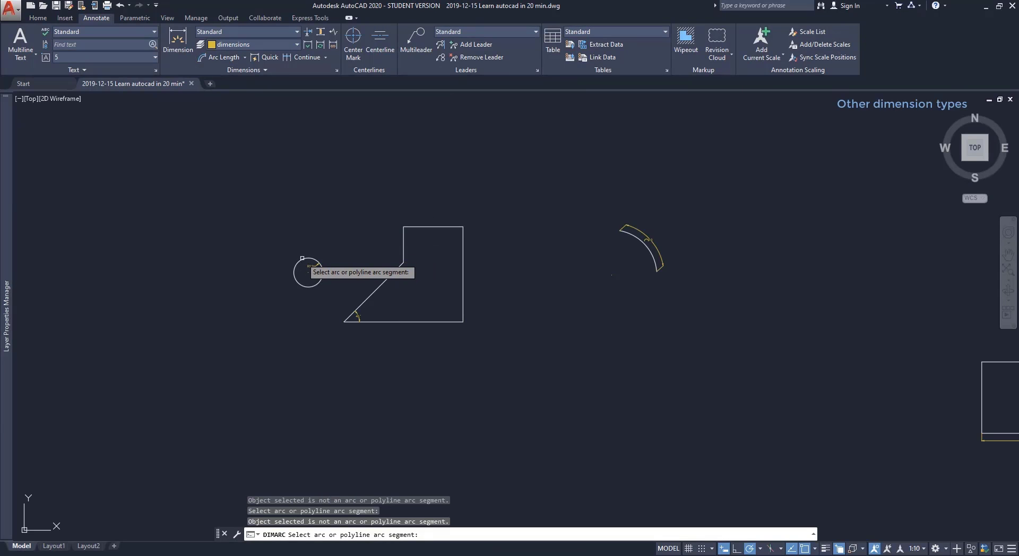
key("Escape")
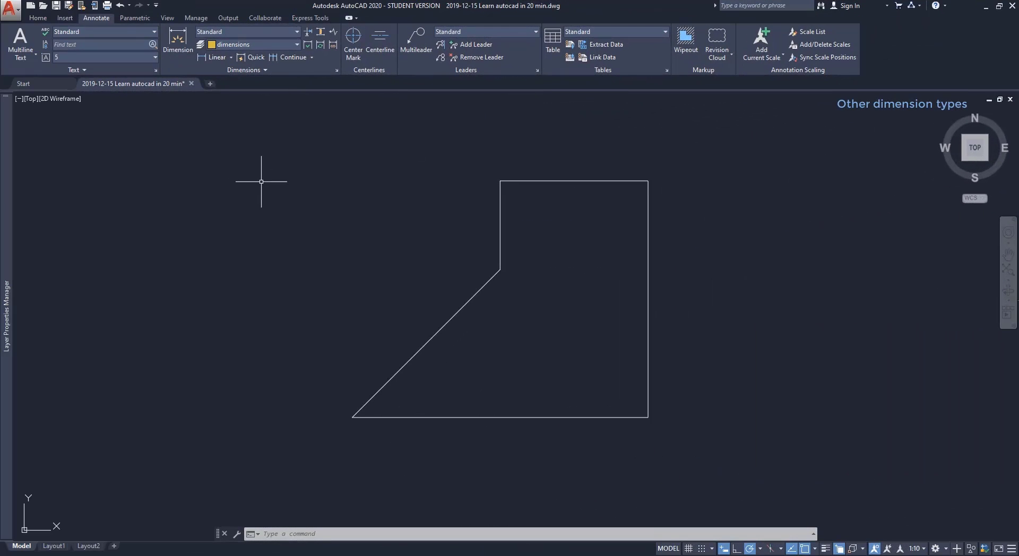
With the Dimension command, label the diagonal 71, short vertical 30, top 50 and bottom 100
left_click(177, 39)
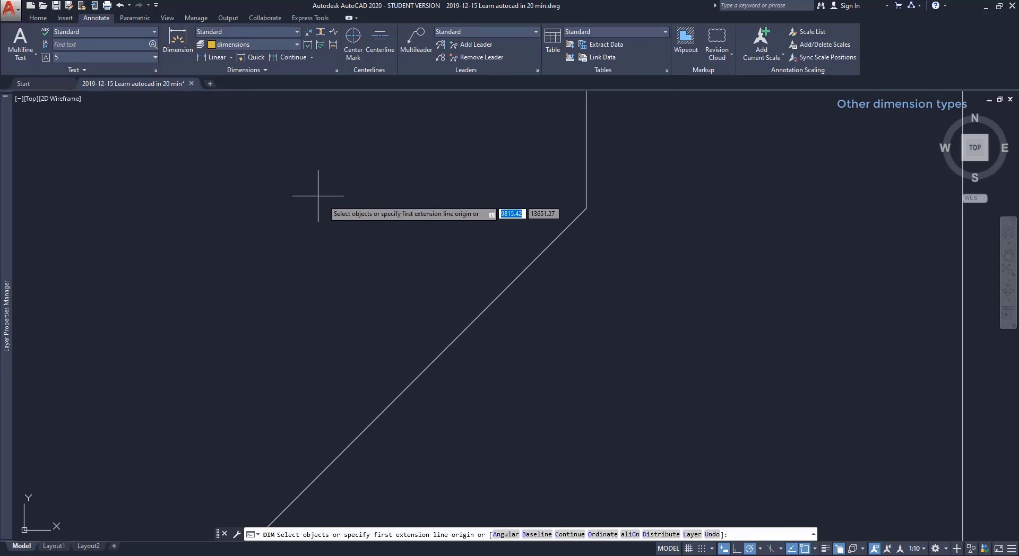
left_click(457, 336)
left_click(451, 329)
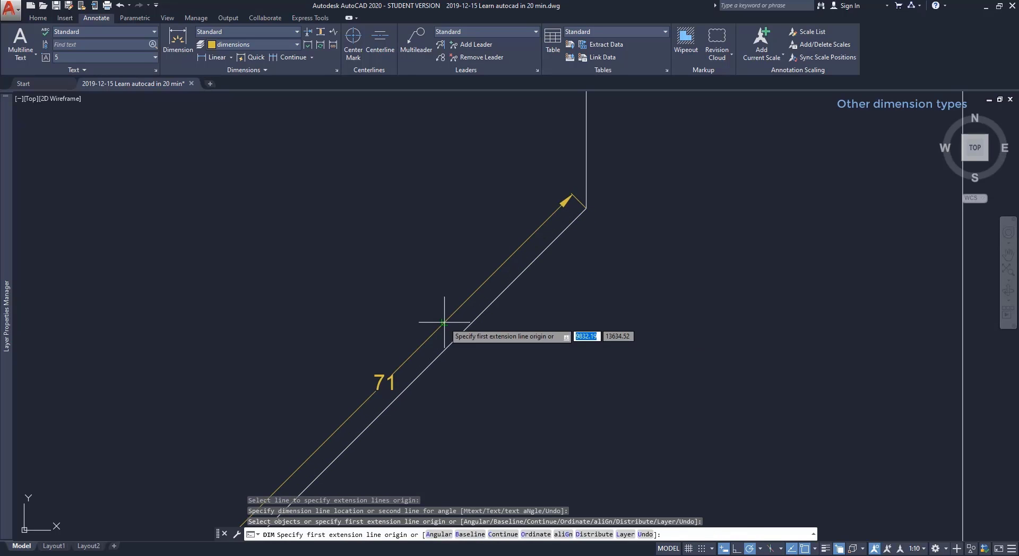
left_click(584, 159)
left_click(558, 157)
scroll(470, 189, "down", 4)
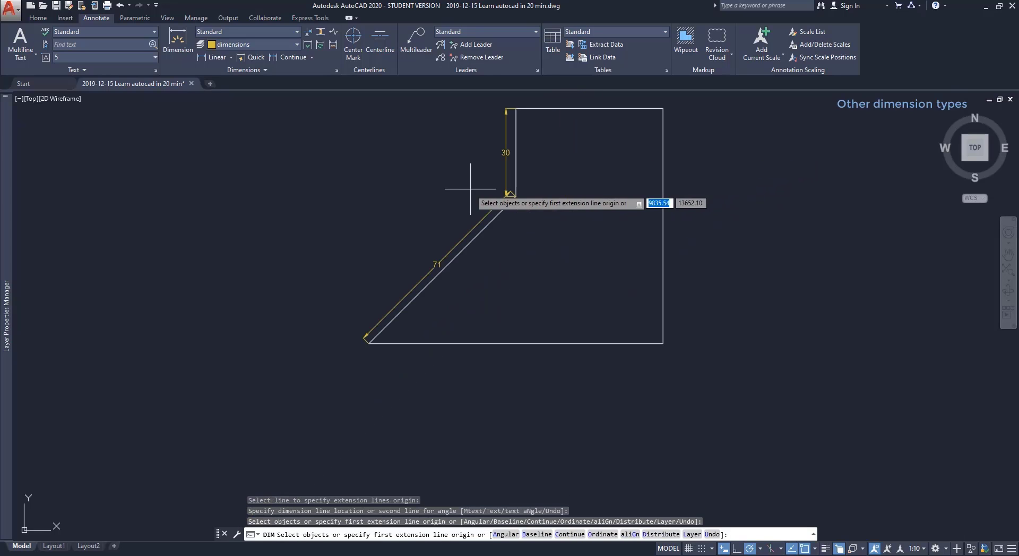
left_click(567, 109)
left_click(568, 100)
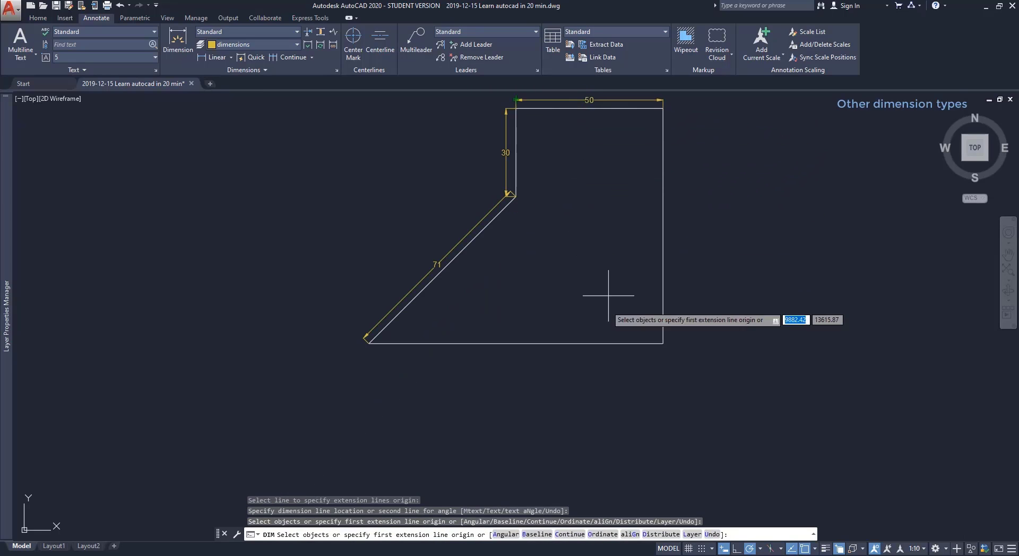
left_click(590, 344)
left_click(584, 358)
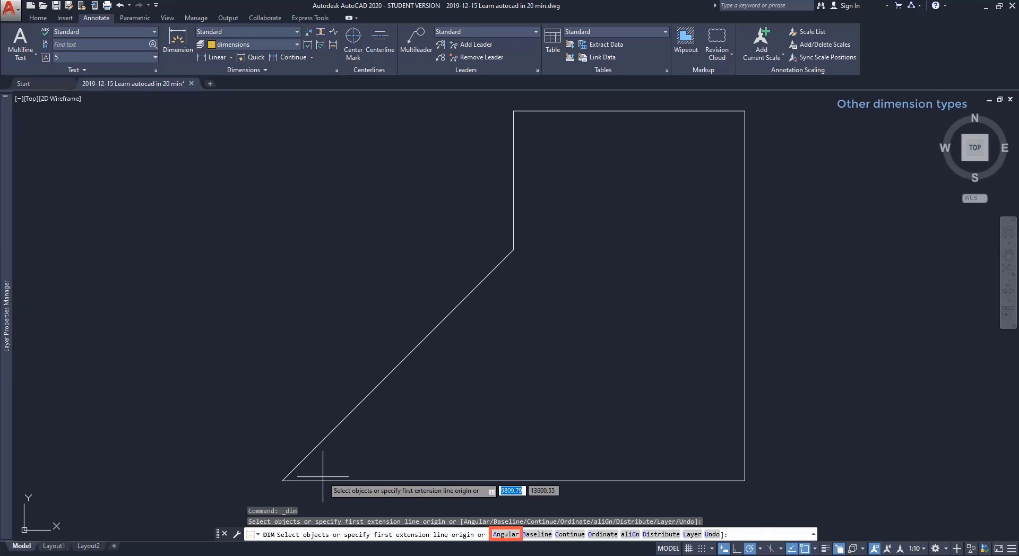
Use DIM's Angular option to dimension the 45° angle between the bottom and diagonal edges
type("a")
key("Return")
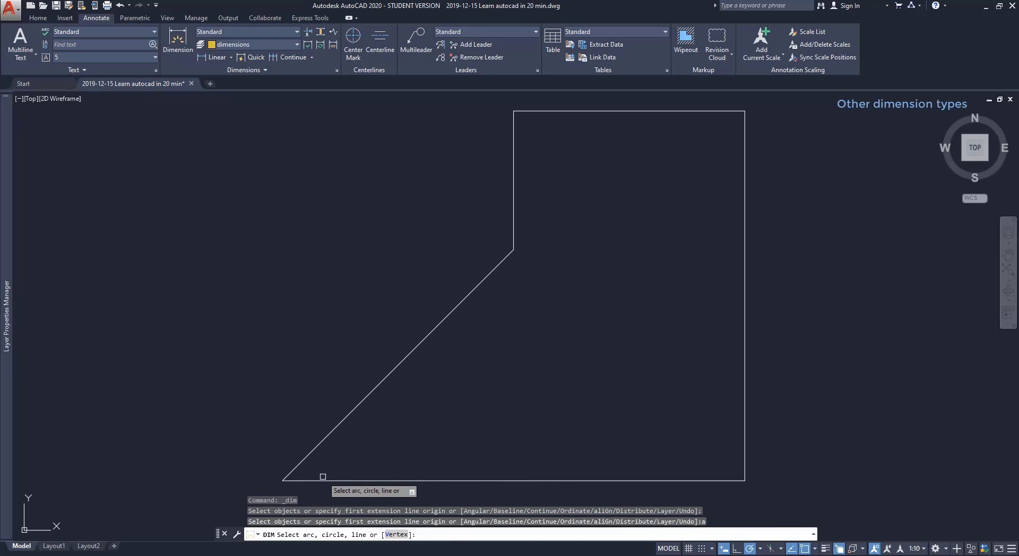
left_click(322, 476)
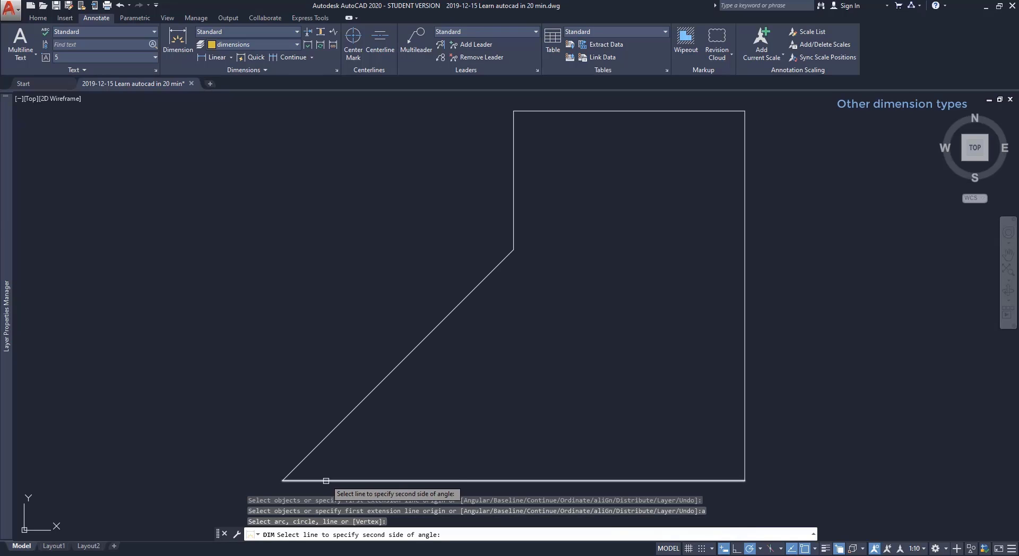
left_click(321, 440)
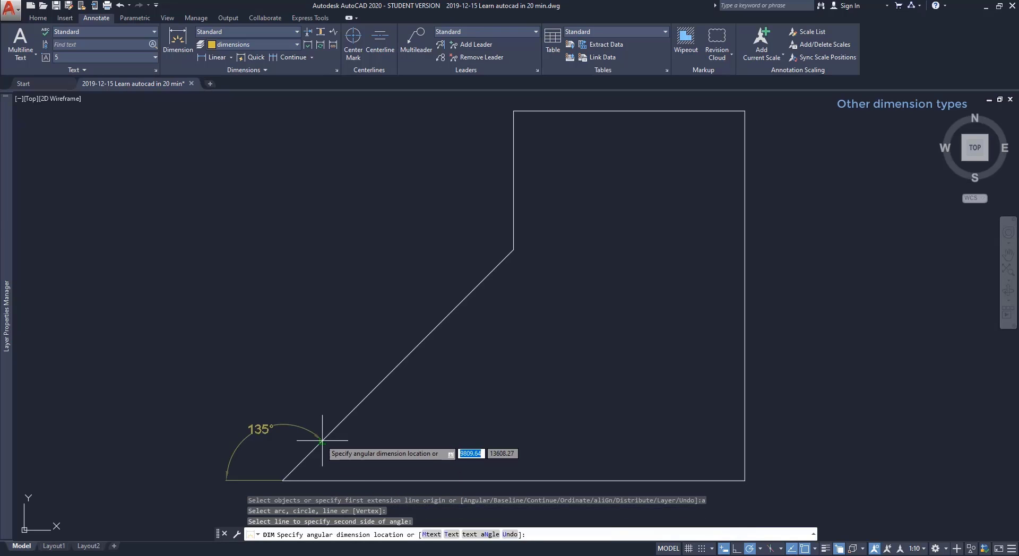
left_click(364, 440)
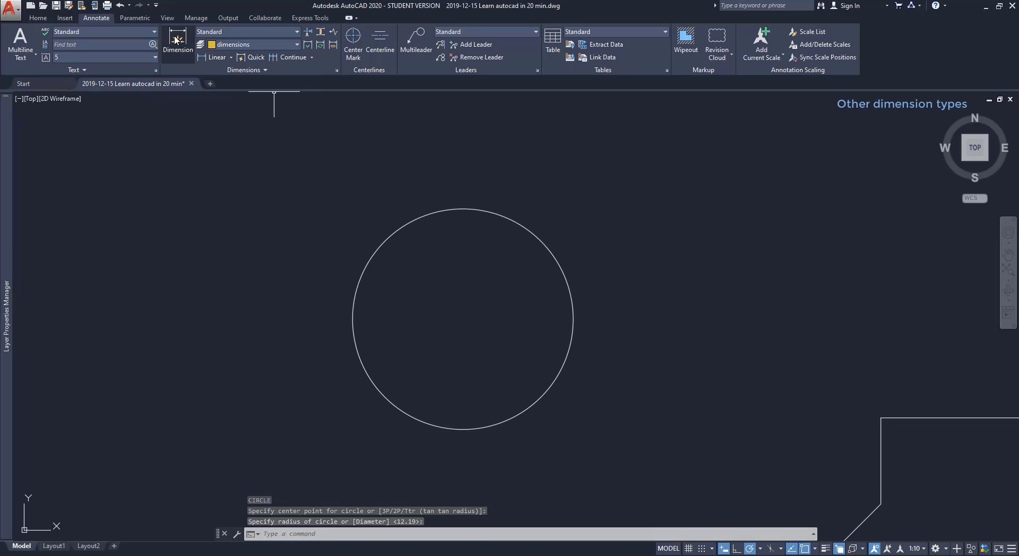
Dimension the circle's diameter as Ø77, placed at its upper left
left_click(178, 40)
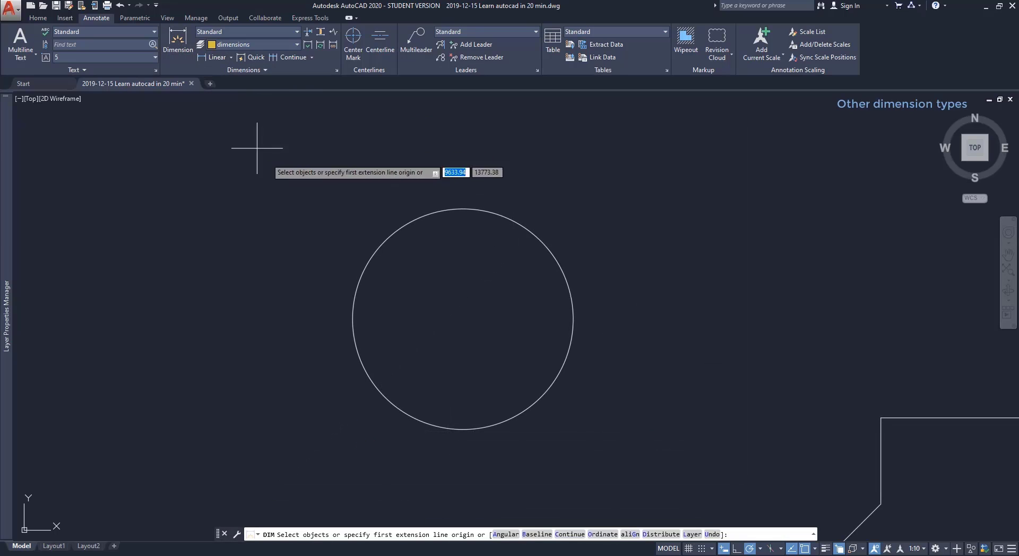
left_click(386, 237)
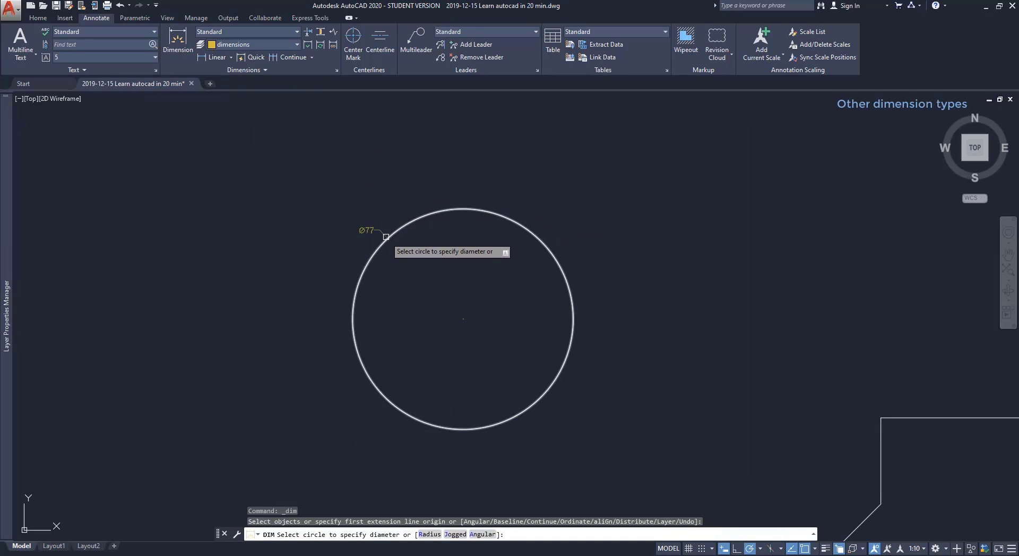
left_click(386, 236)
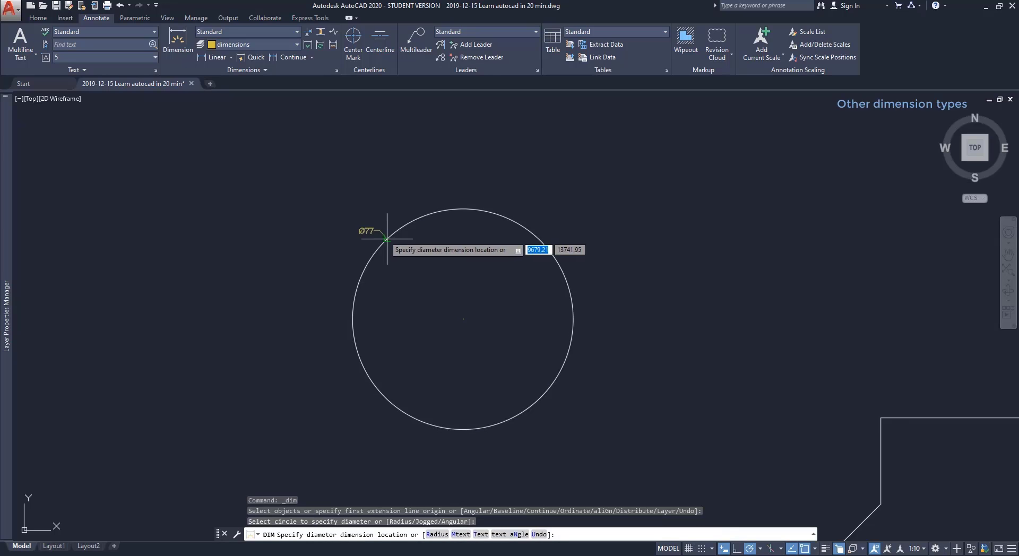
Add an R38 radius dimension to the circle, placed at lower left
left_click(367, 208)
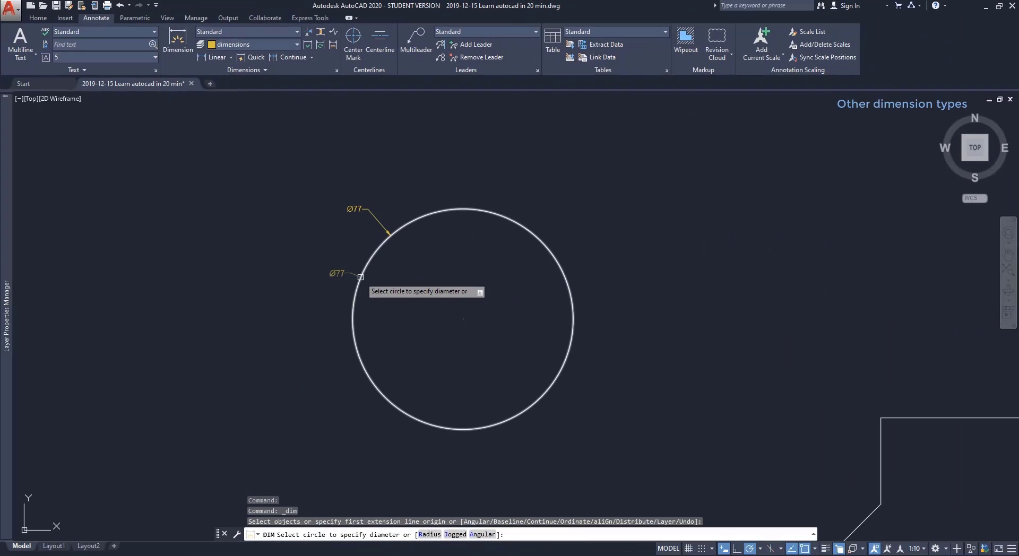
type("r")
key("Return")
left_click(361, 277)
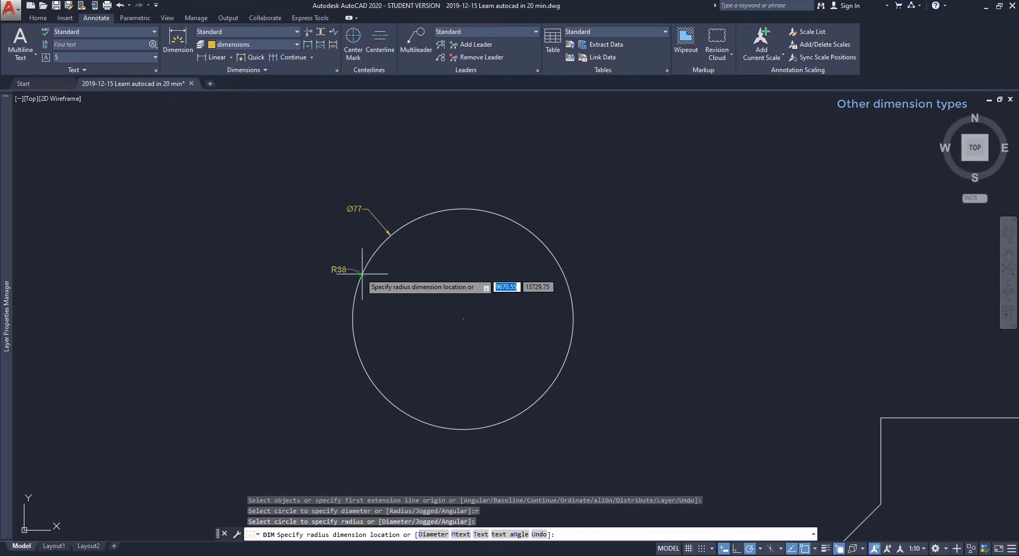
left_click(286, 295)
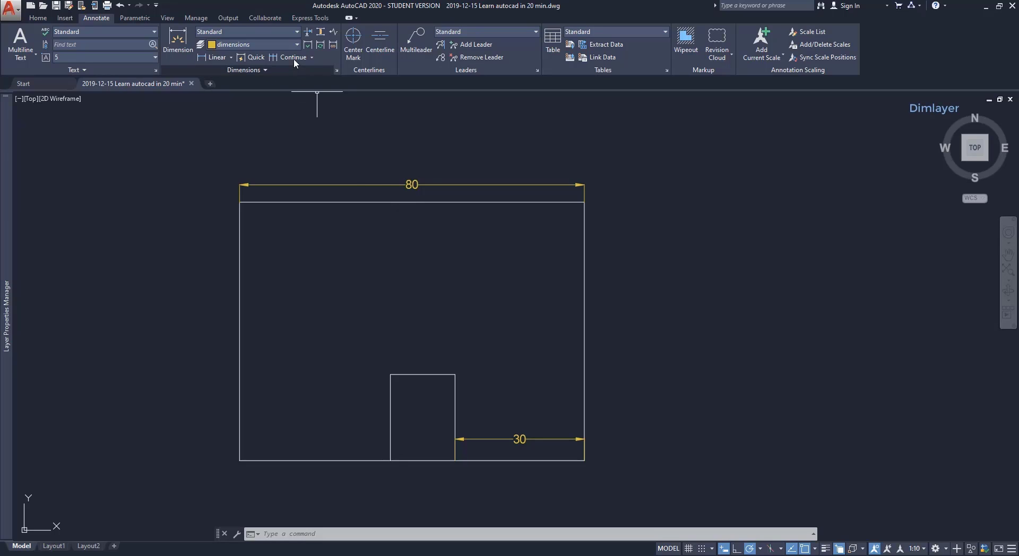
Leave 'dimensions' as the layer for new dimensions and return to the Home ribbon
left_click(296, 45)
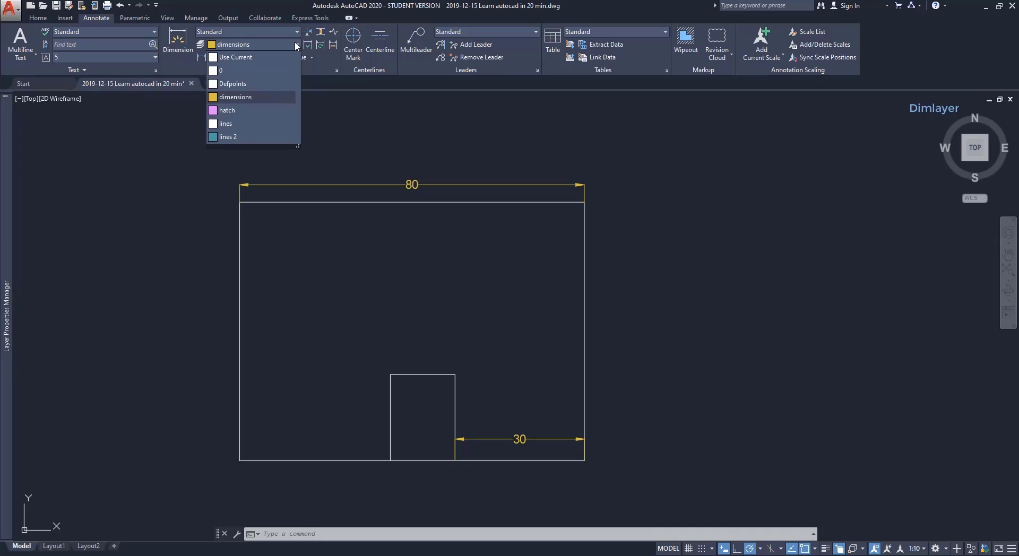
left_click(296, 45)
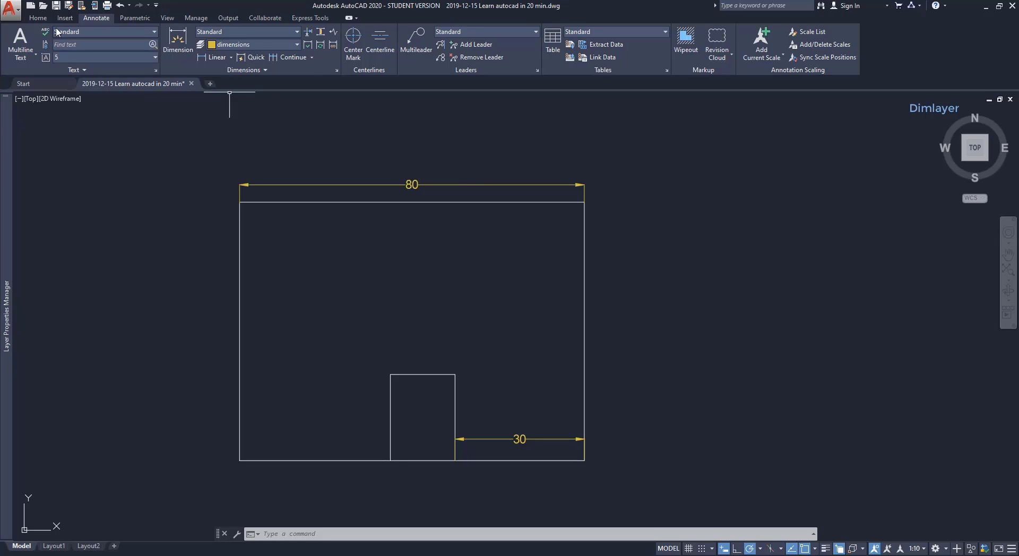
left_click(41, 21)
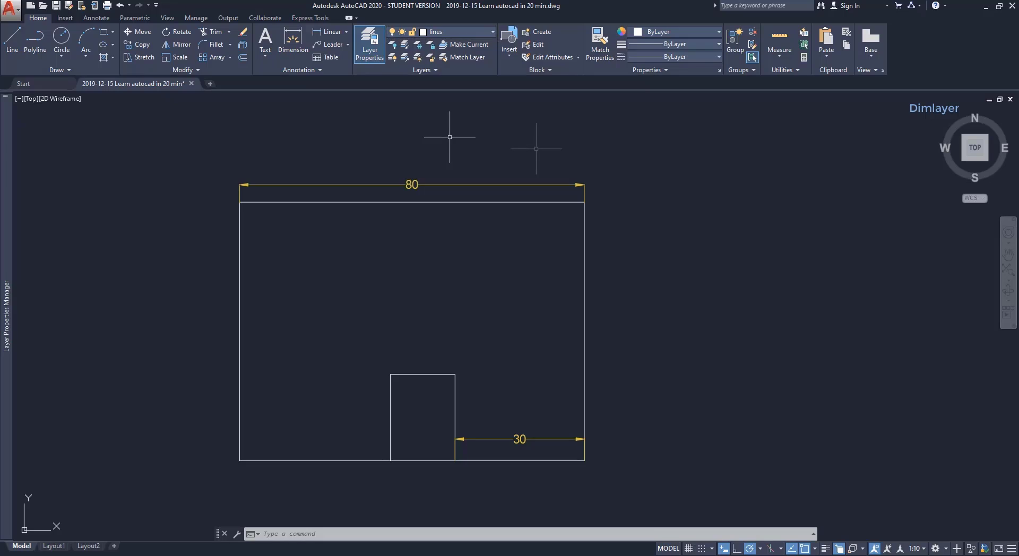
Place a 27 linear dimension above the rectangle with DIMLINEAR
type("d")
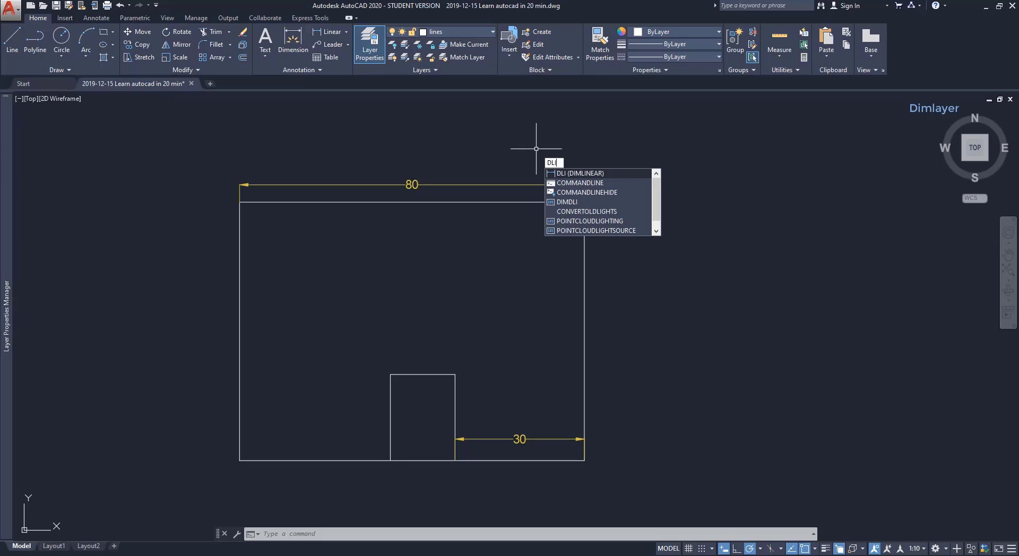
key("Return")
left_click(520, 149)
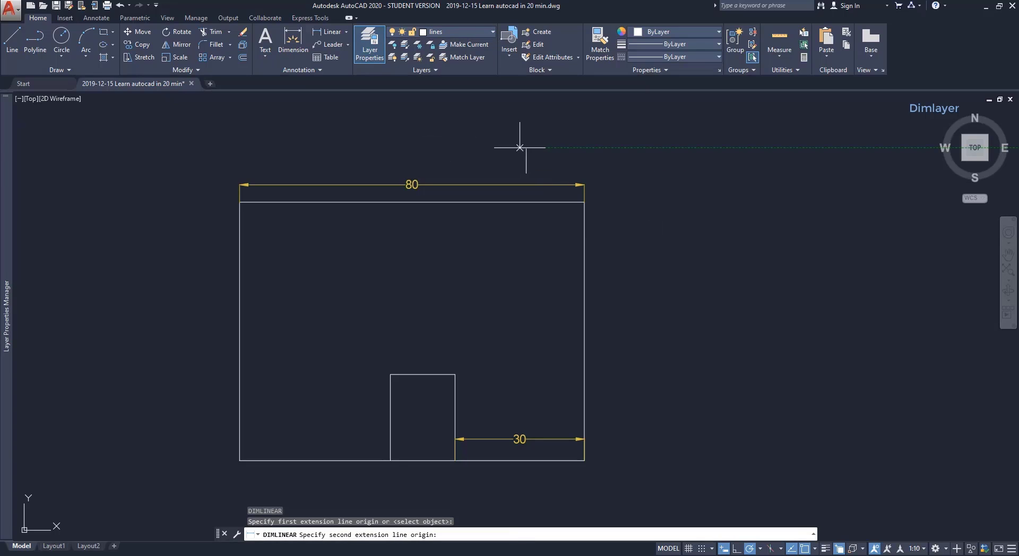
left_click(629, 149)
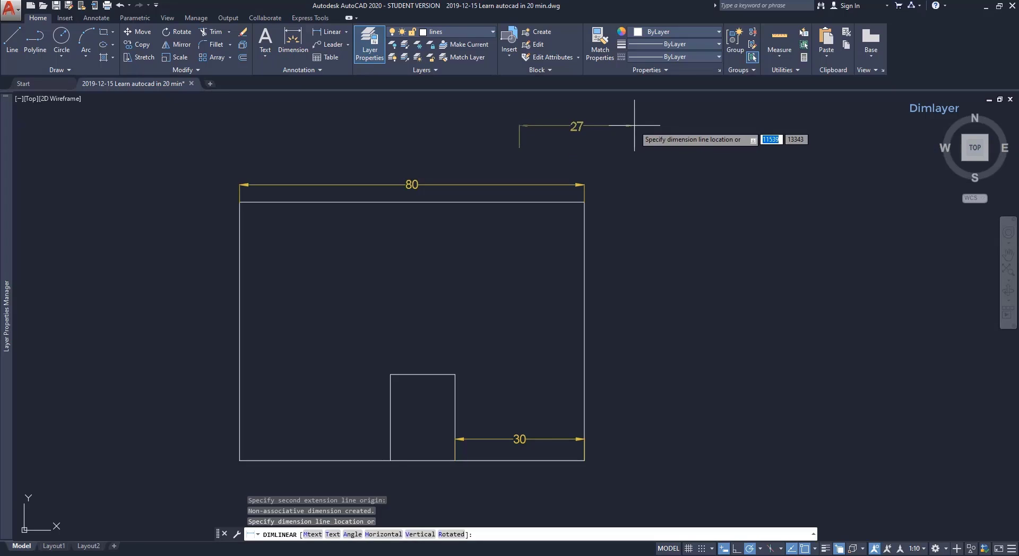
left_click(634, 125)
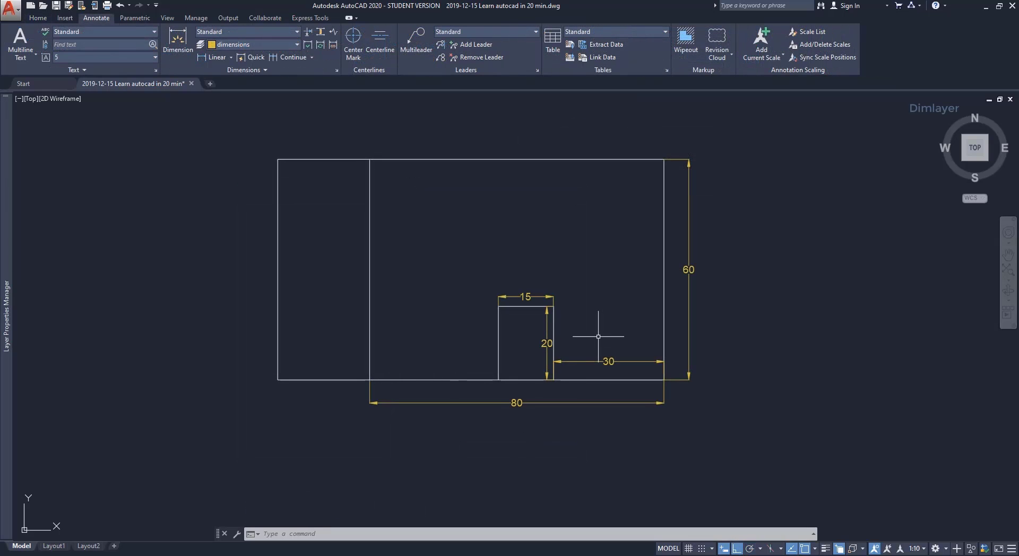
type("l")
key("Return")
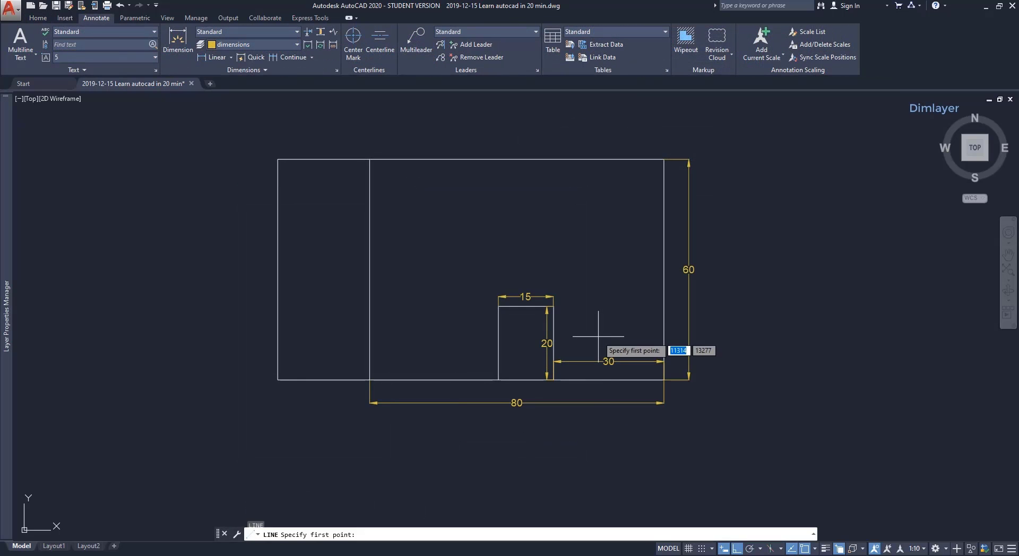
scroll(598, 336, "up", 7)
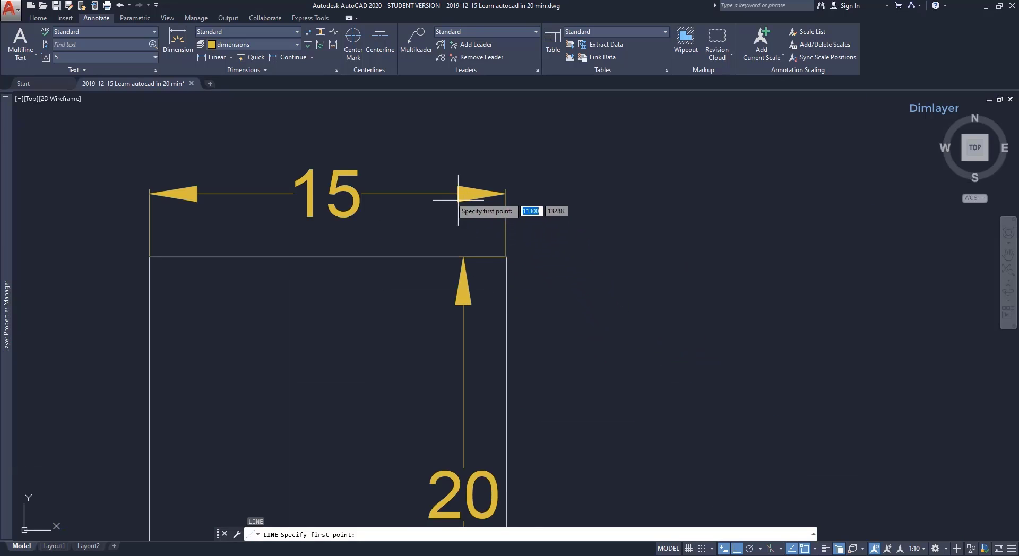
scroll(466, 187, "up", 6)
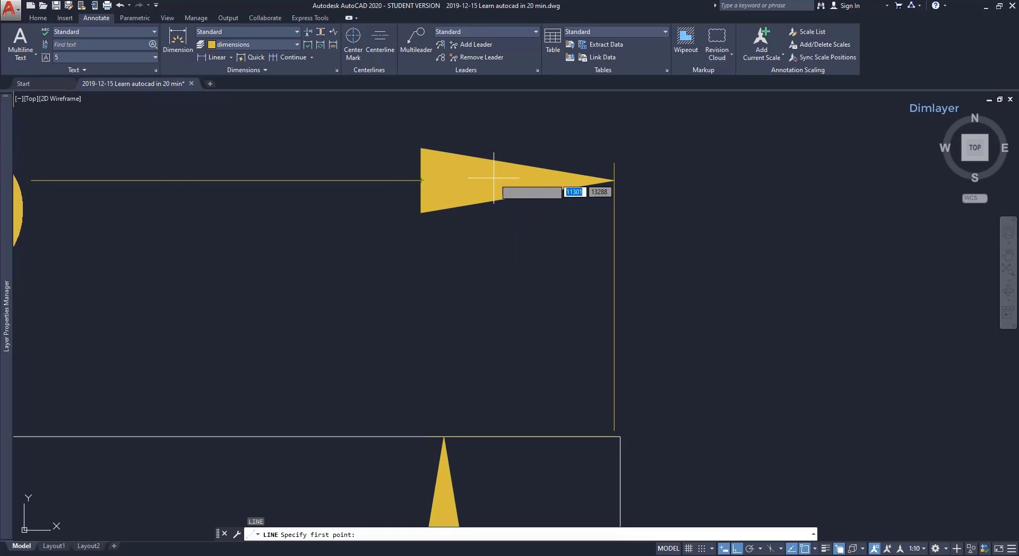
scroll(548, 185, "down", 2)
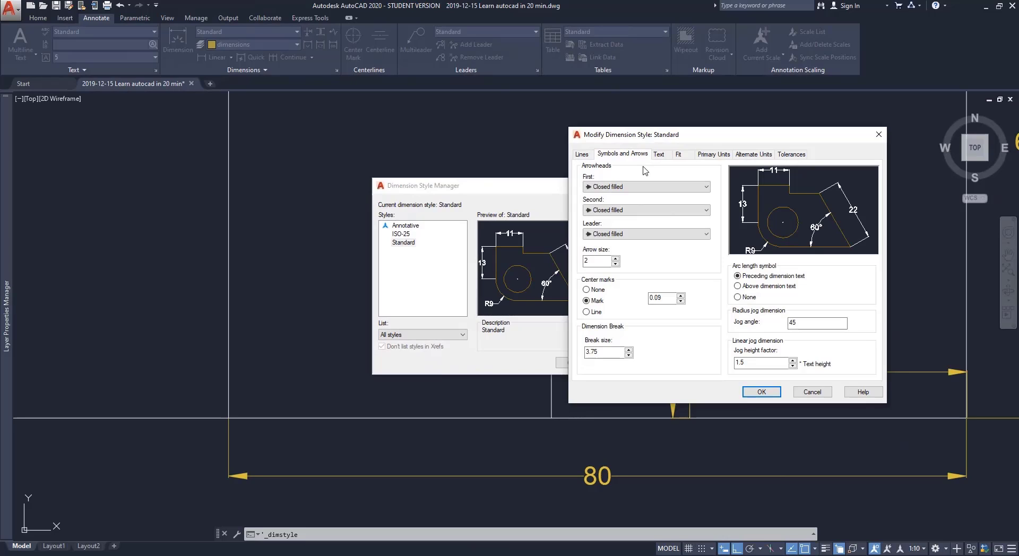
Set the Standard style's arrowheads to None
left_click(677, 190)
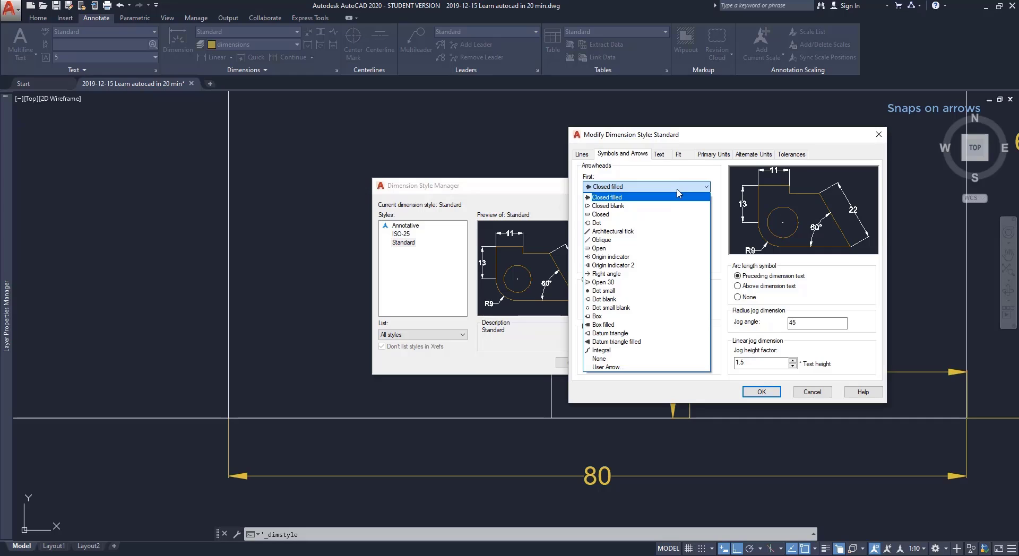
left_click(610, 358)
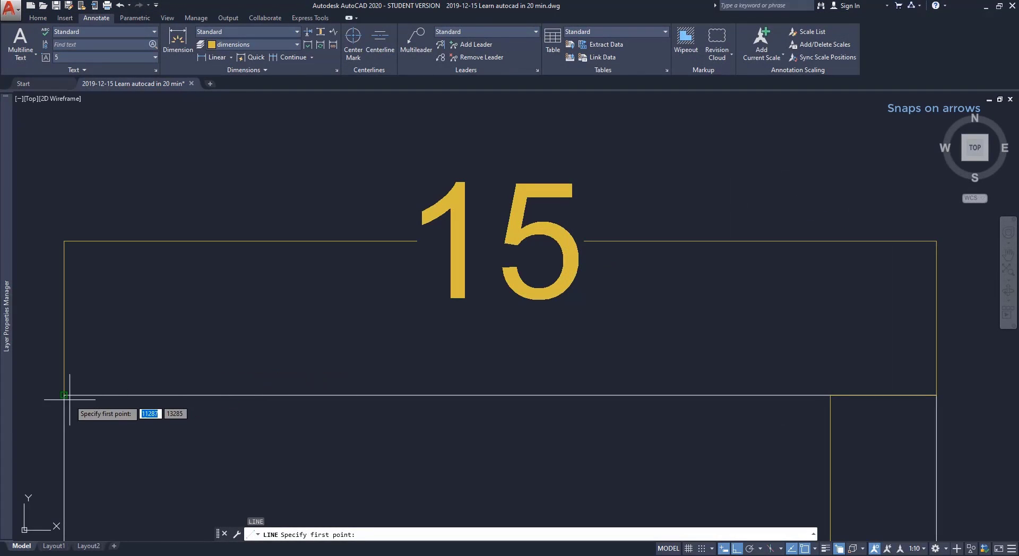
left_click(64, 241)
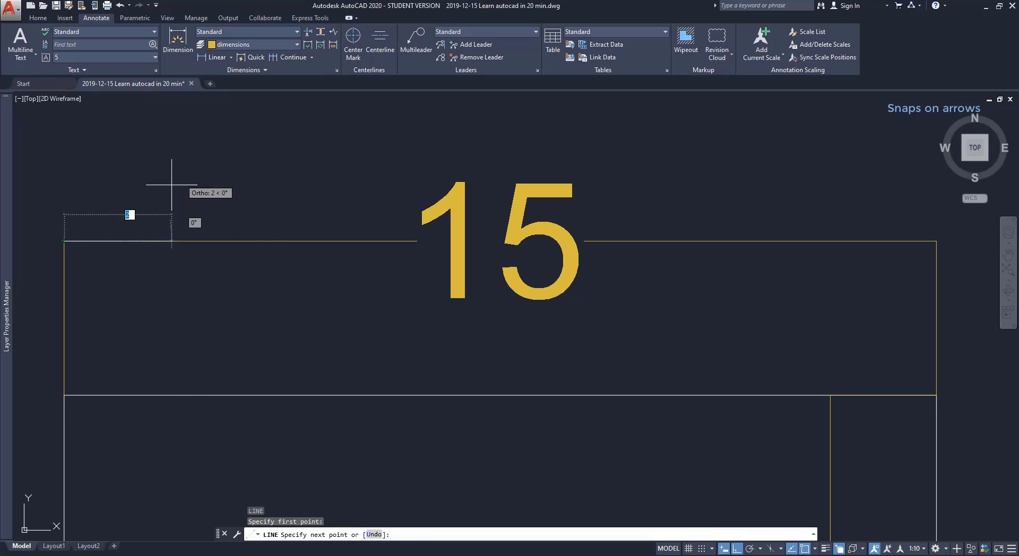
key("Escape")
scroll(268, 207, "down", 10)
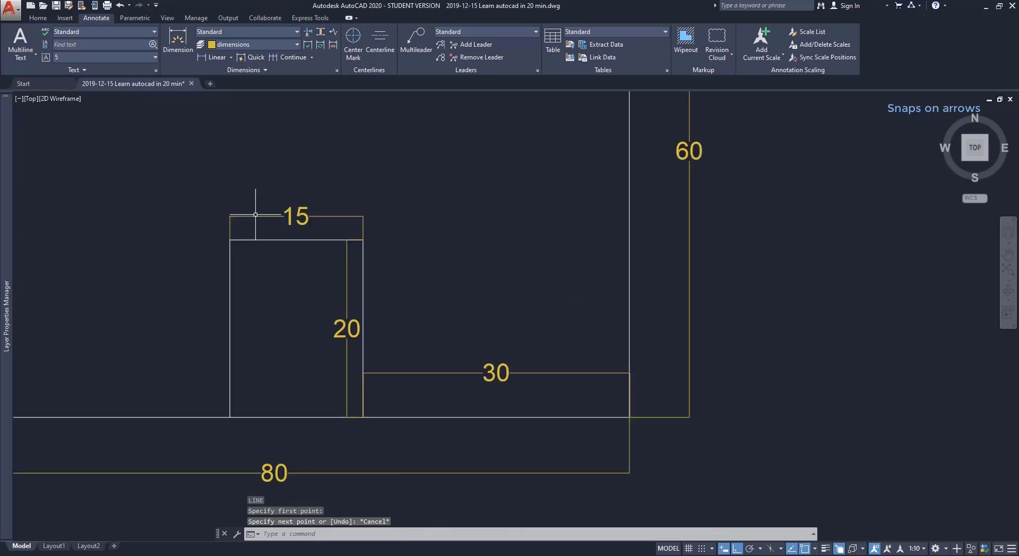
middle_click_drag(369, 216, 553, 316)
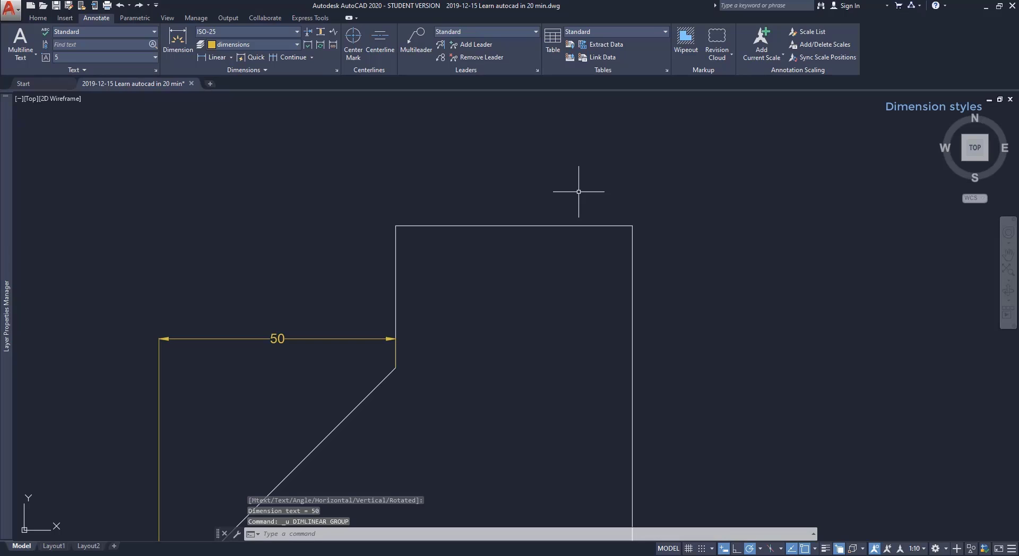
Make Annotative the current dimension style and dimension the rectangle's top edge with it
left_click(277, 31)
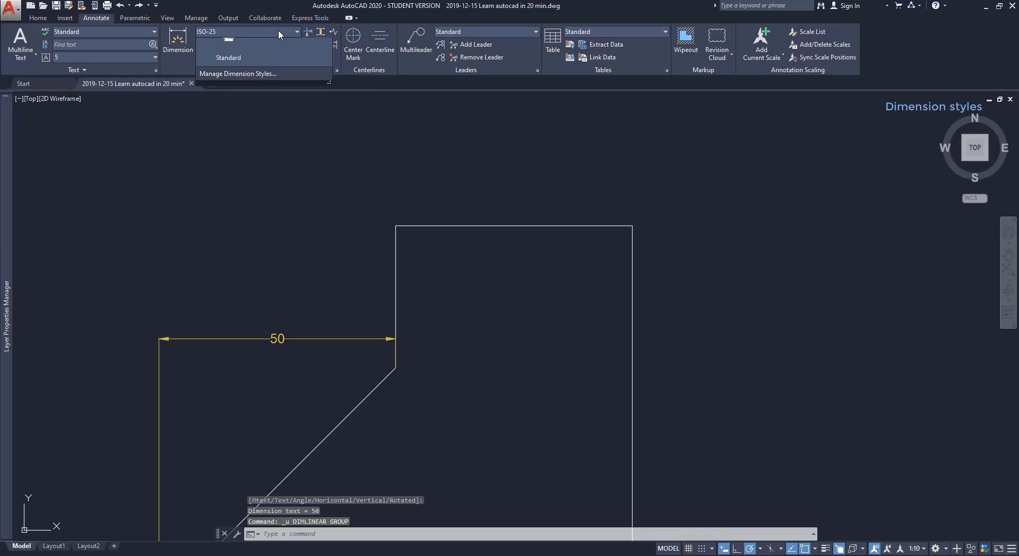
left_click(240, 73)
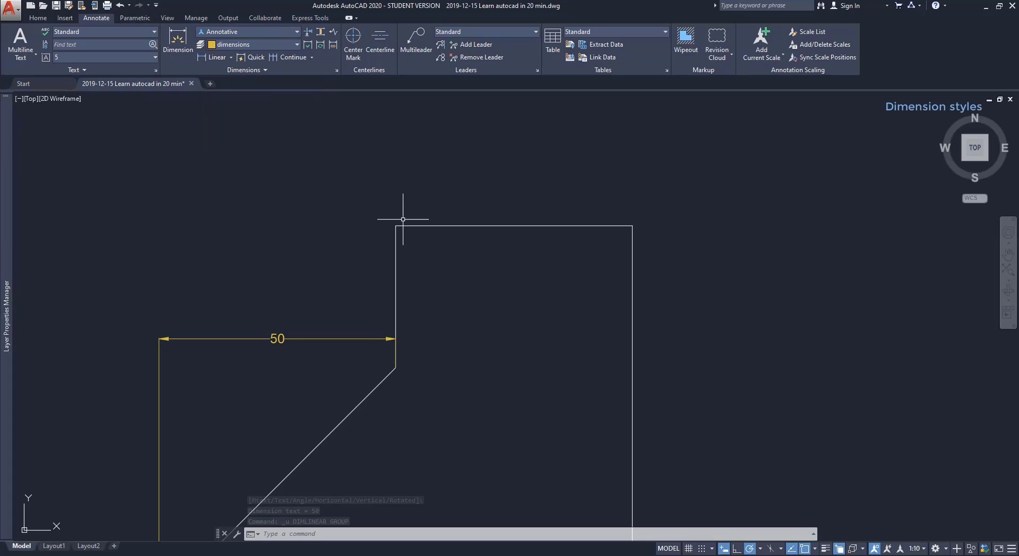
left_click(212, 57)
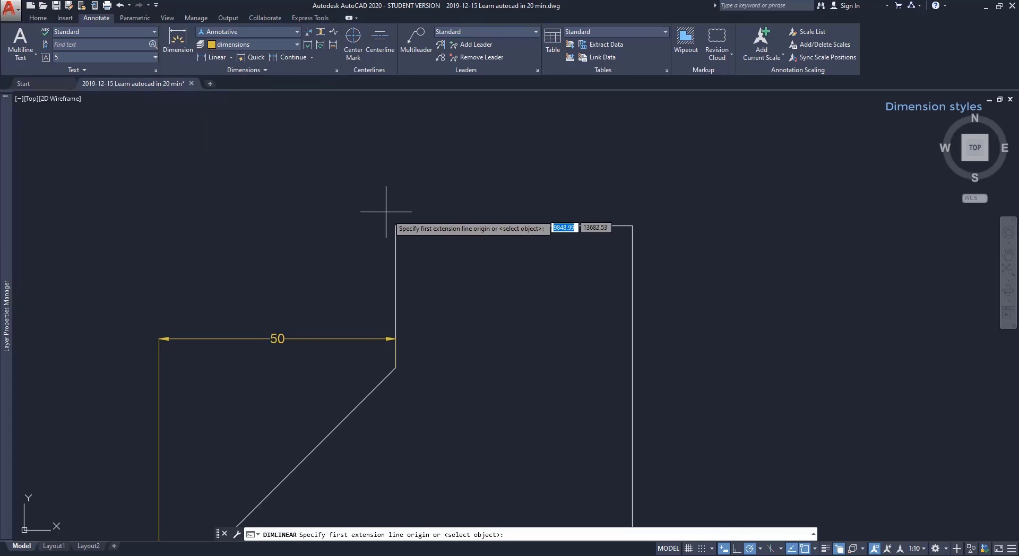
left_click(395, 226)
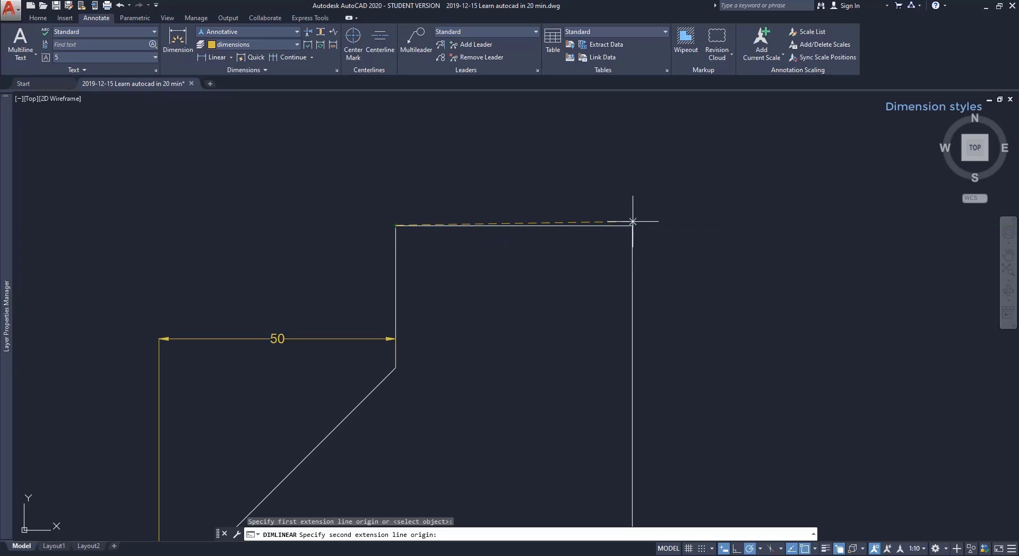
left_click(631, 225)
left_click(635, 205)
scroll(505, 220, "down", 2)
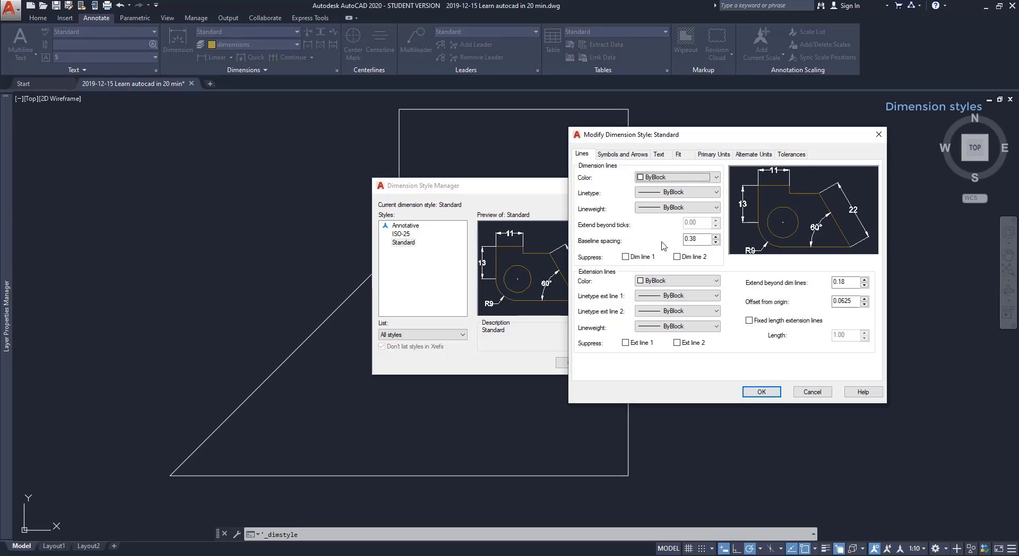
Close the Standard style settings and open the Annotative style for modification
key("Escape")
left_click(405, 225)
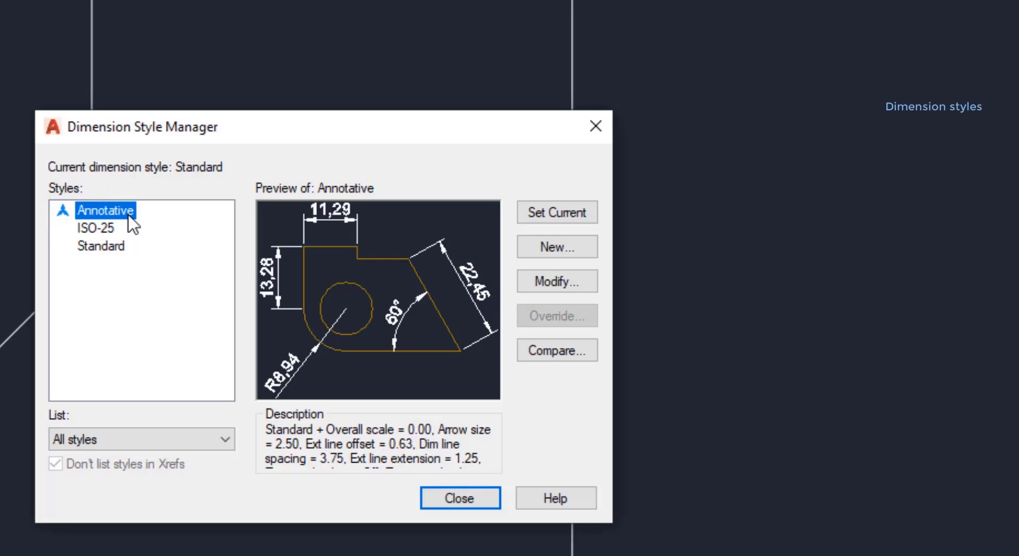
left_click(557, 283)
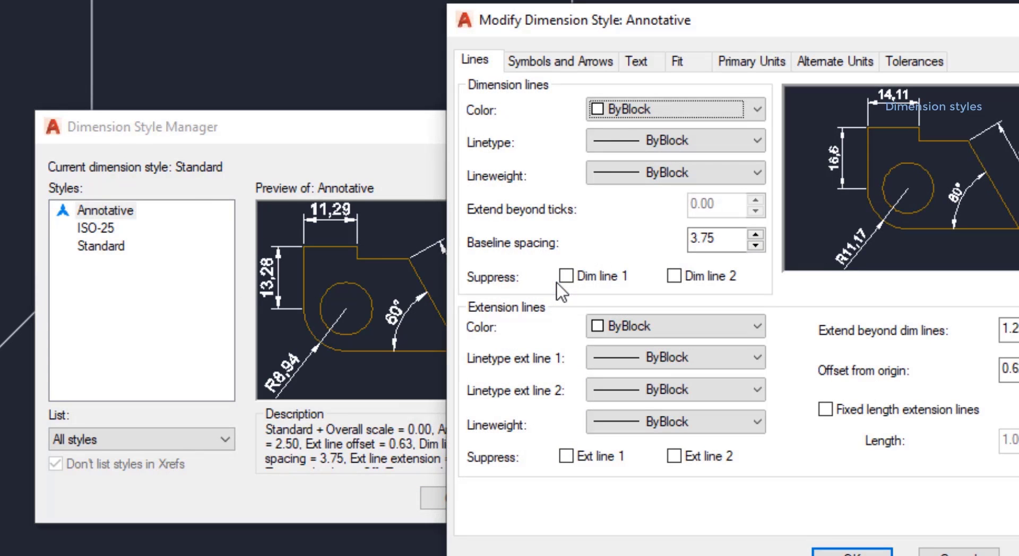